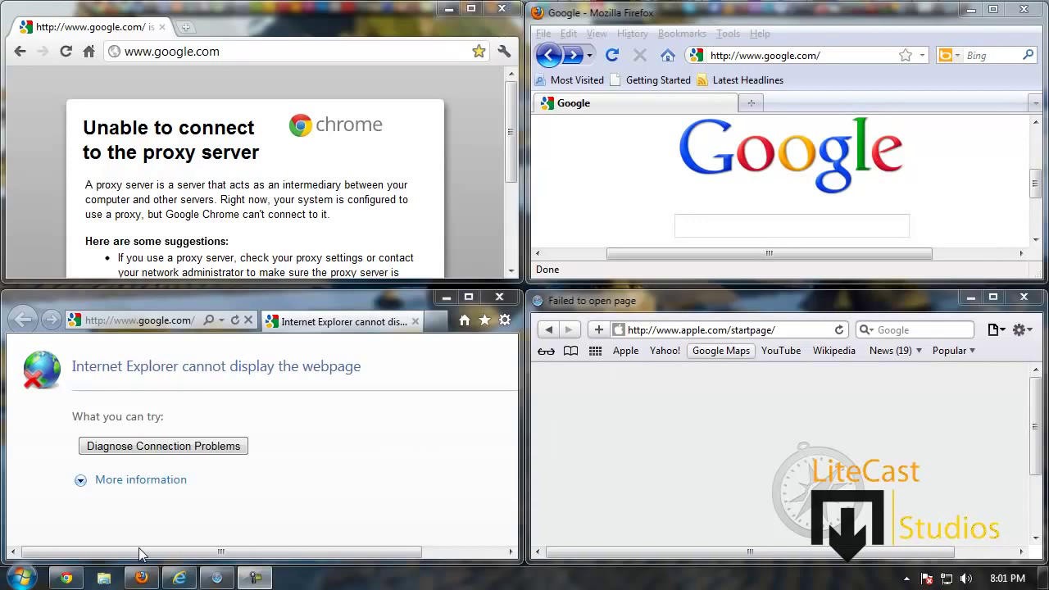
- Bring the Chrome, Firefox, Internet Explorer and Safari windows to the front in turn to check each page
click(65, 577)
click(141, 578)
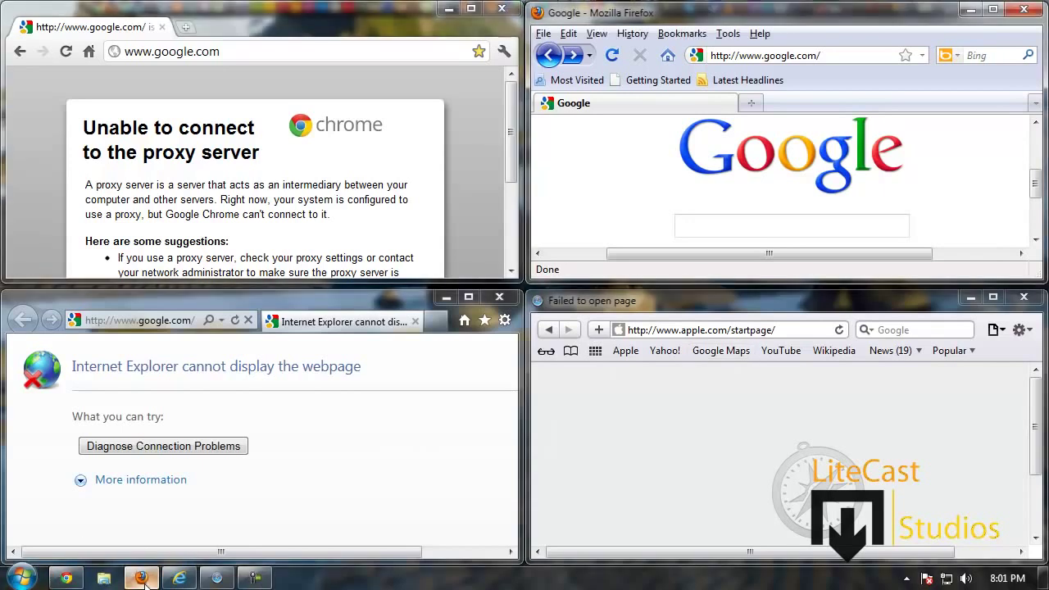
click(178, 577)
click(205, 580)
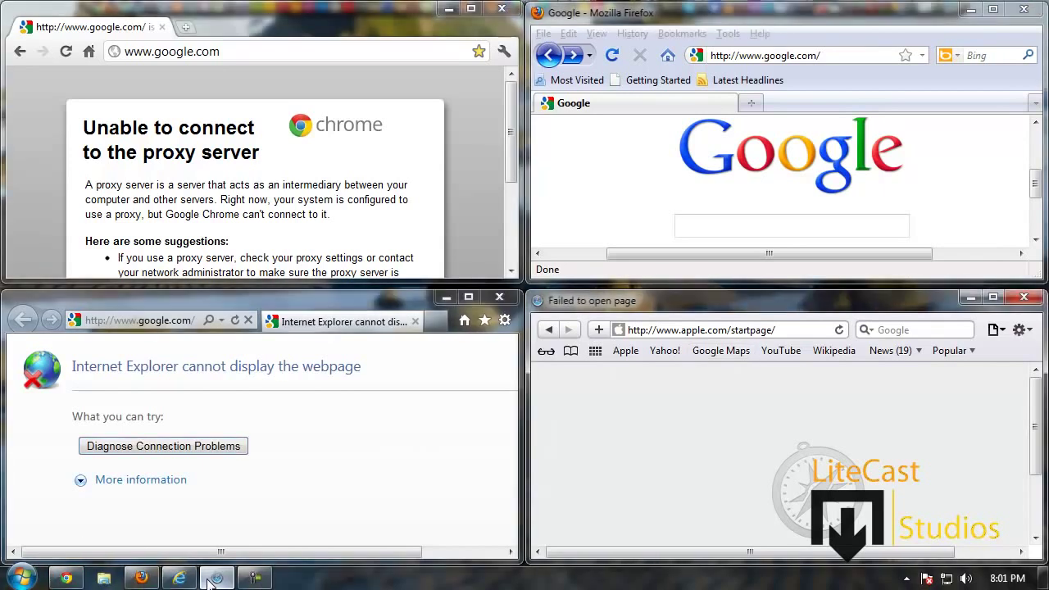
mouse_move(207, 580)
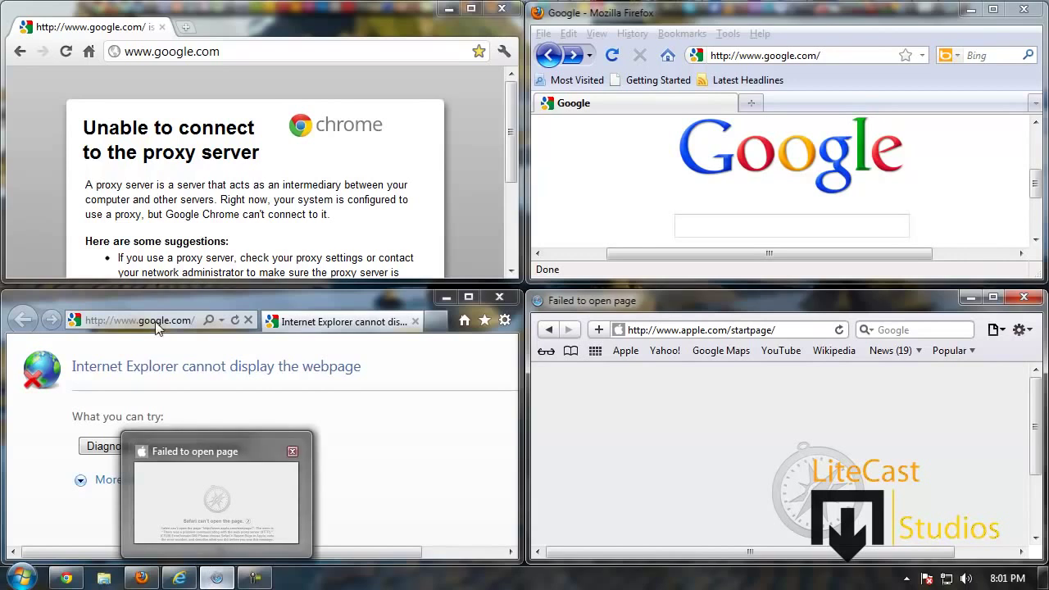
click(419, 466)
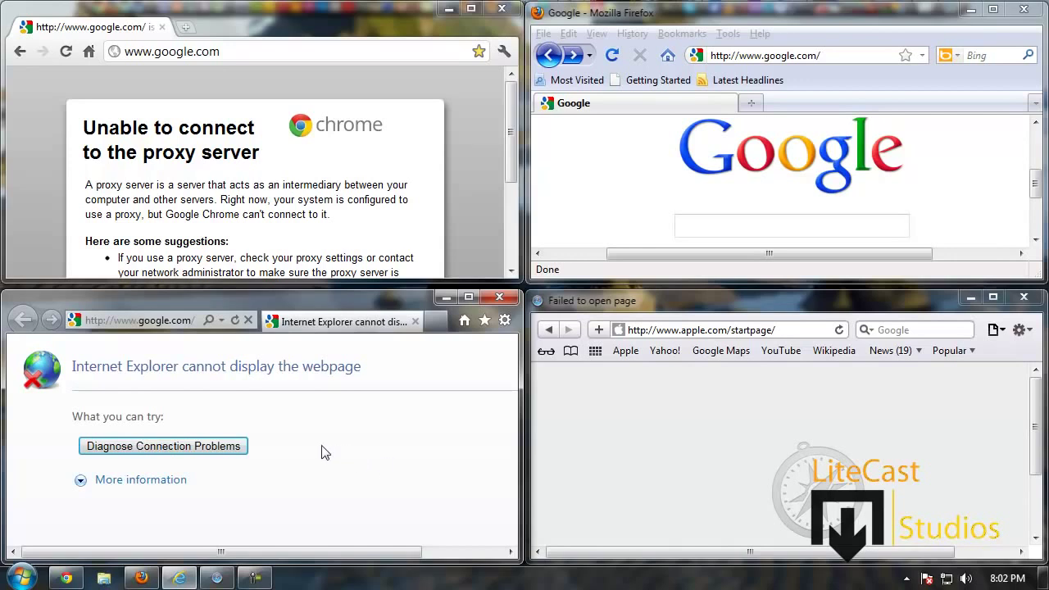
- Open Device Manager from the computer's system properties and close the System window
click(20, 577)
right_click(245, 372)
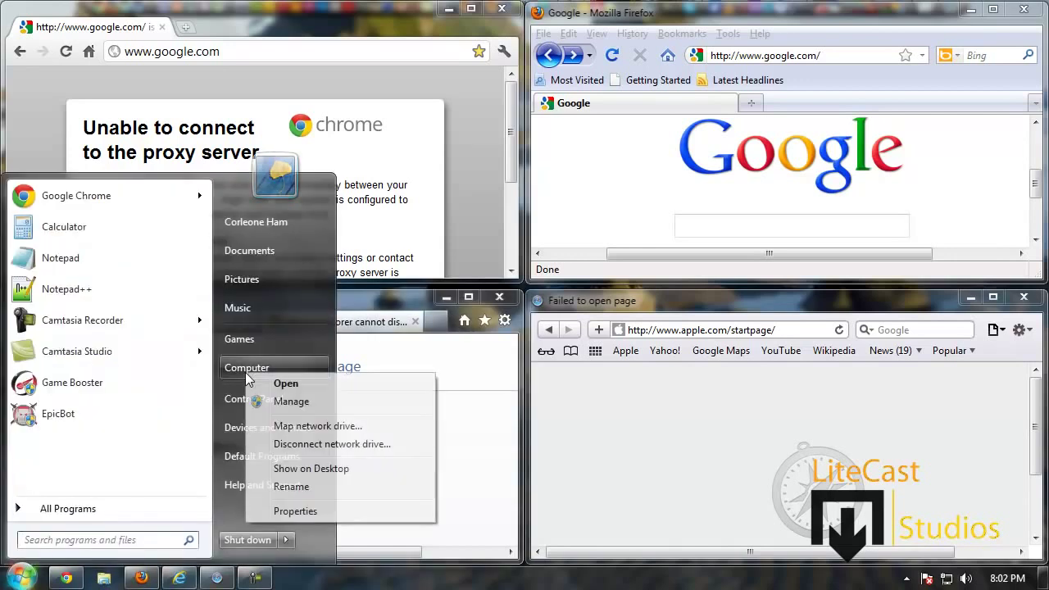
click(315, 511)
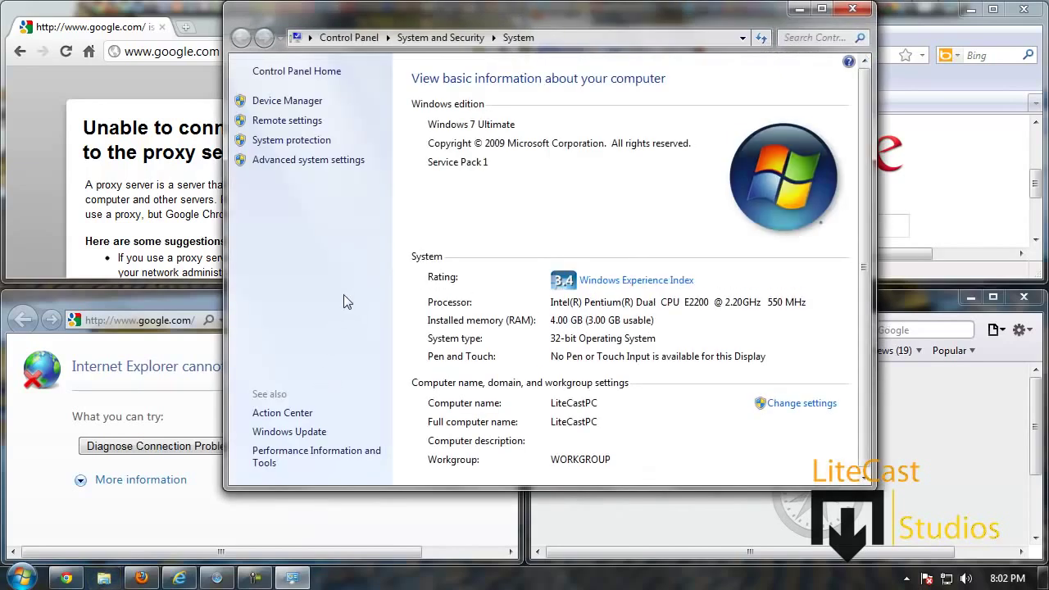
click(278, 105)
click(851, 10)
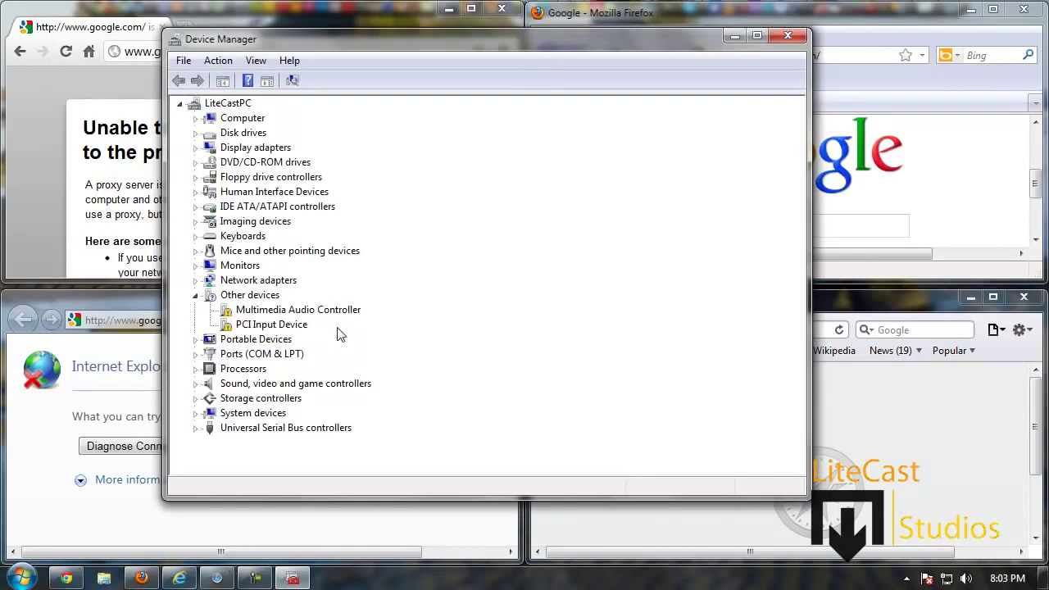
- Inspect the Multimedia Audio Controller and PCI Input Device entries under Other devices
click(270, 311)
click(270, 328)
click(264, 298)
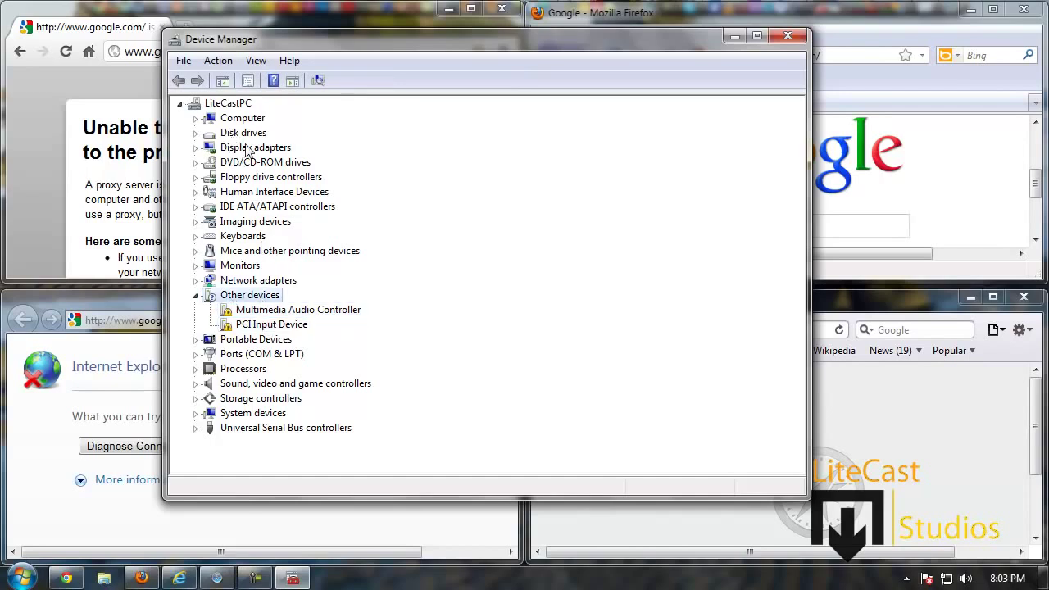
click(227, 311)
click(229, 324)
click(227, 314)
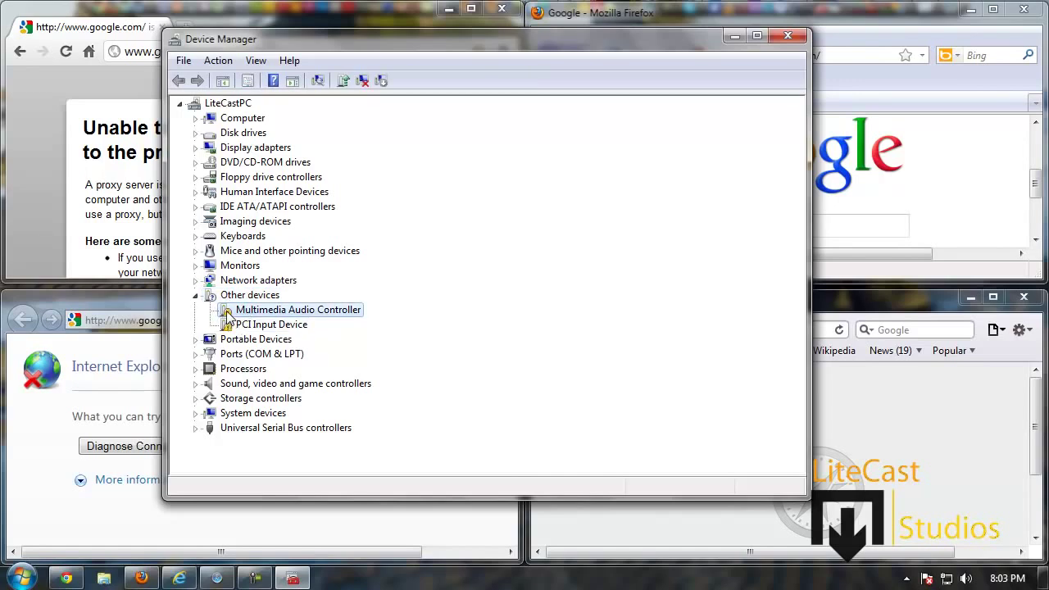
- Collapse Other devices, expand Network adapters and select the VIA Rhine II Compatible Fast Ethernet Adapter
click(195, 295)
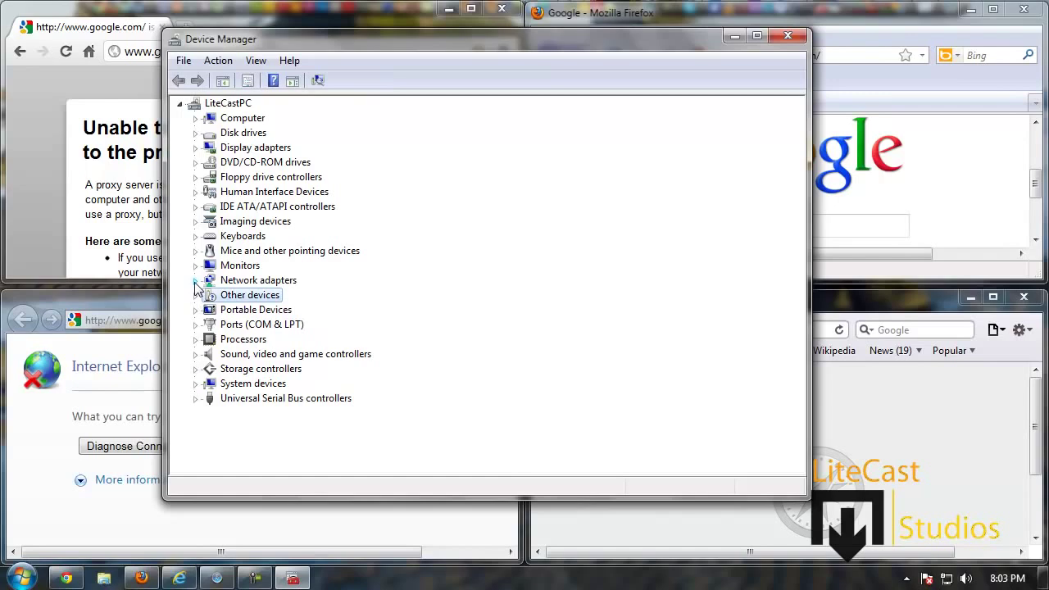
click(195, 280)
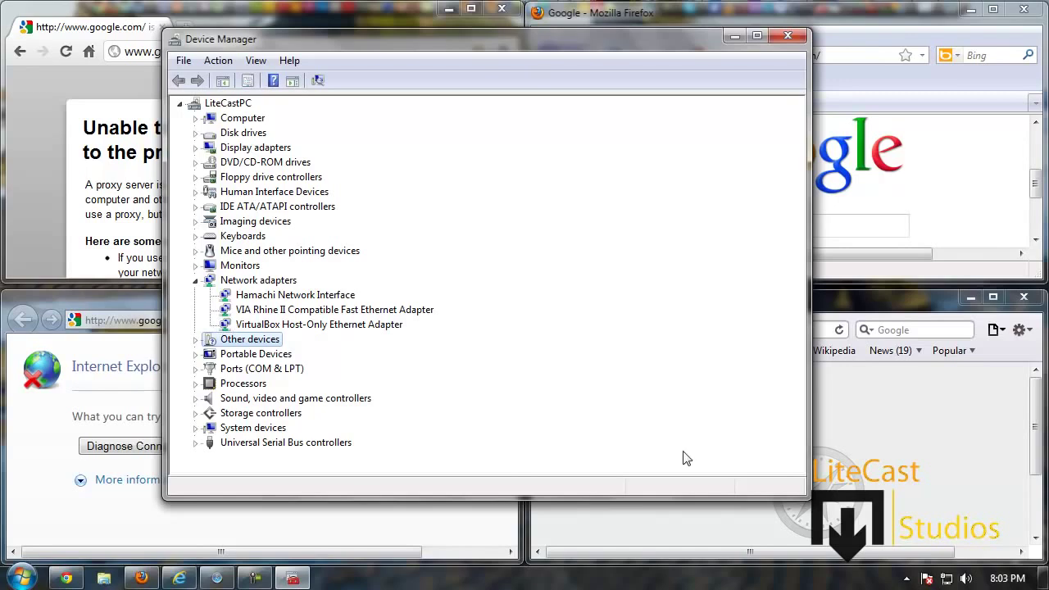
mouse_move(945, 575)
click(252, 313)
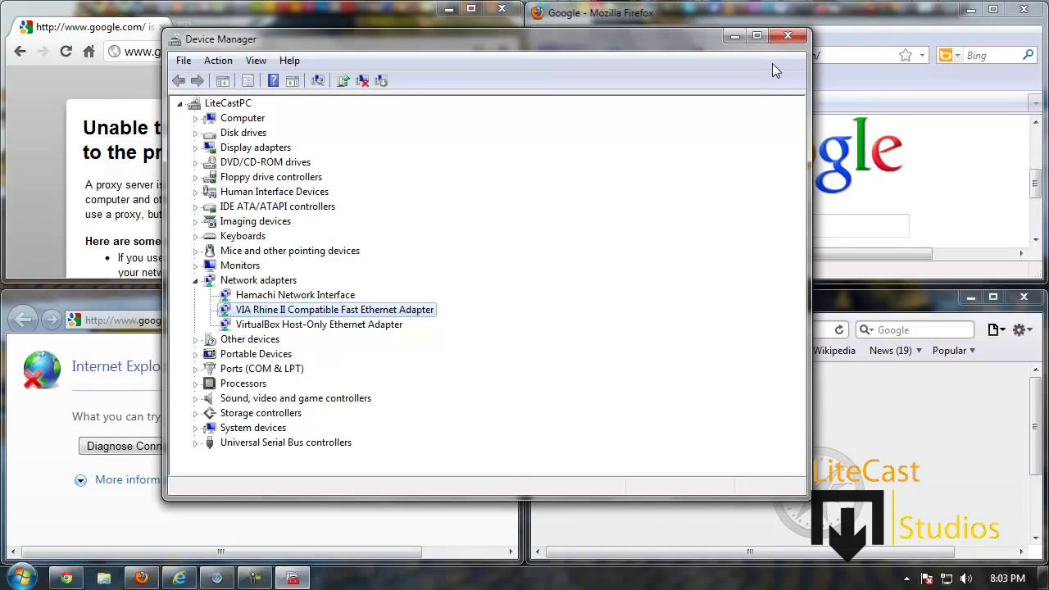
mouse_move(844, 8)
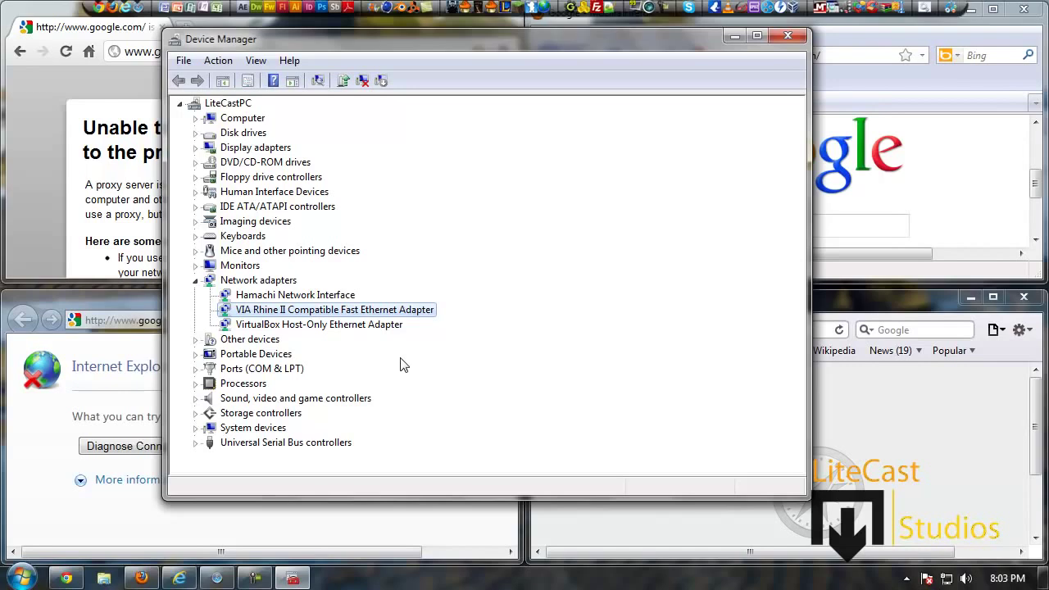
- Open the manual driver update for the VIA Rhine II adapter, view the folder browser, cancel the update and close Device Manager
right_click(391, 314)
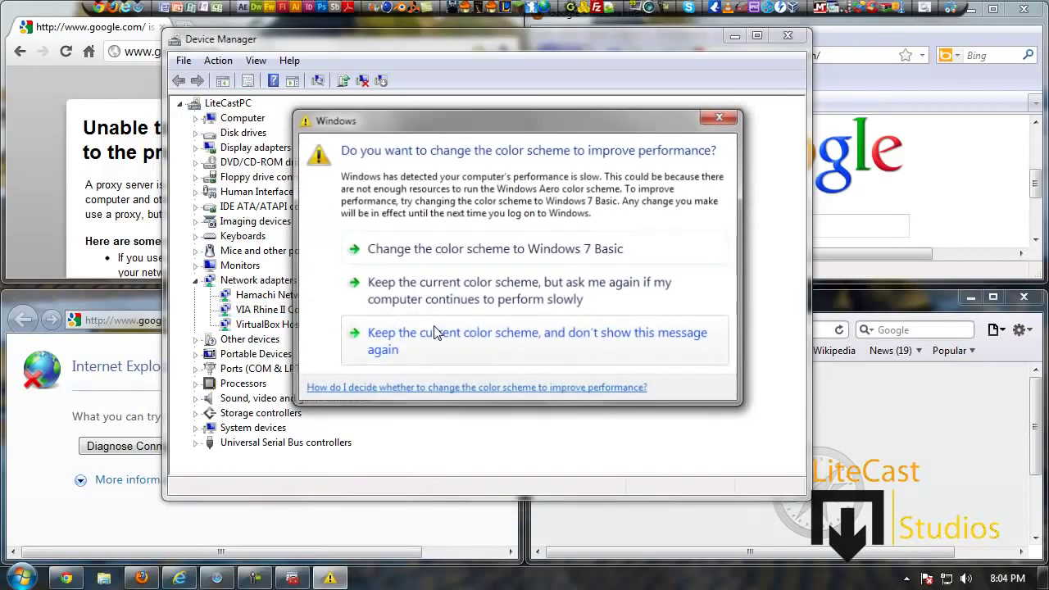
click(519, 290)
right_click(376, 311)
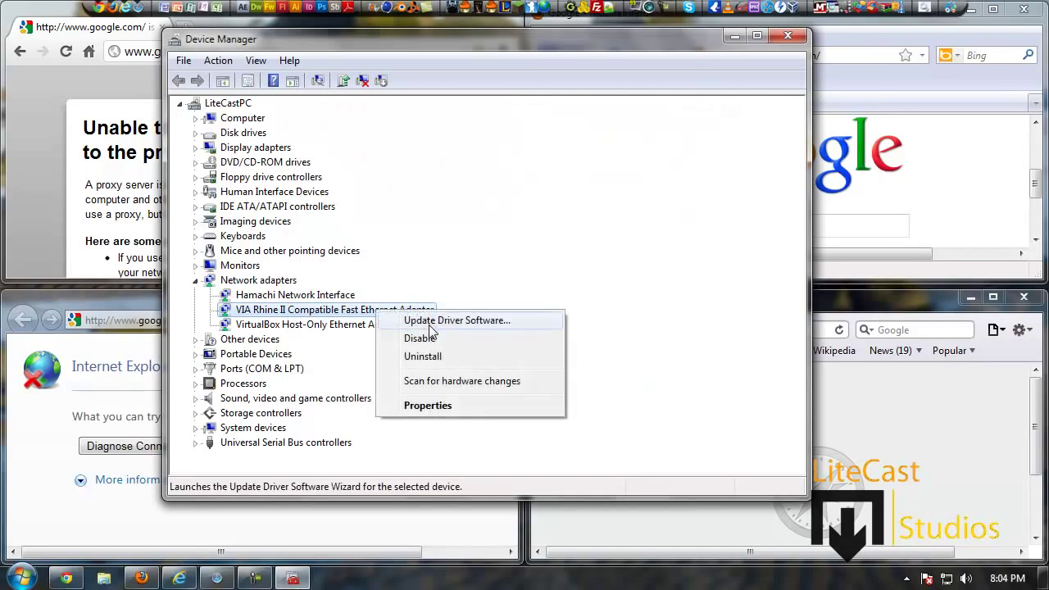
click(430, 321)
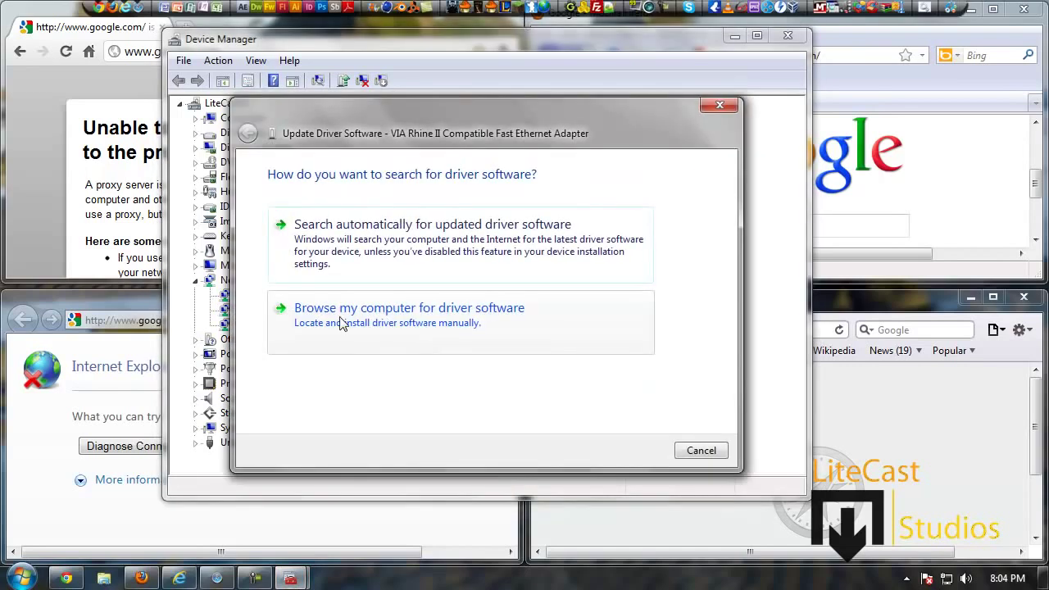
click(562, 347)
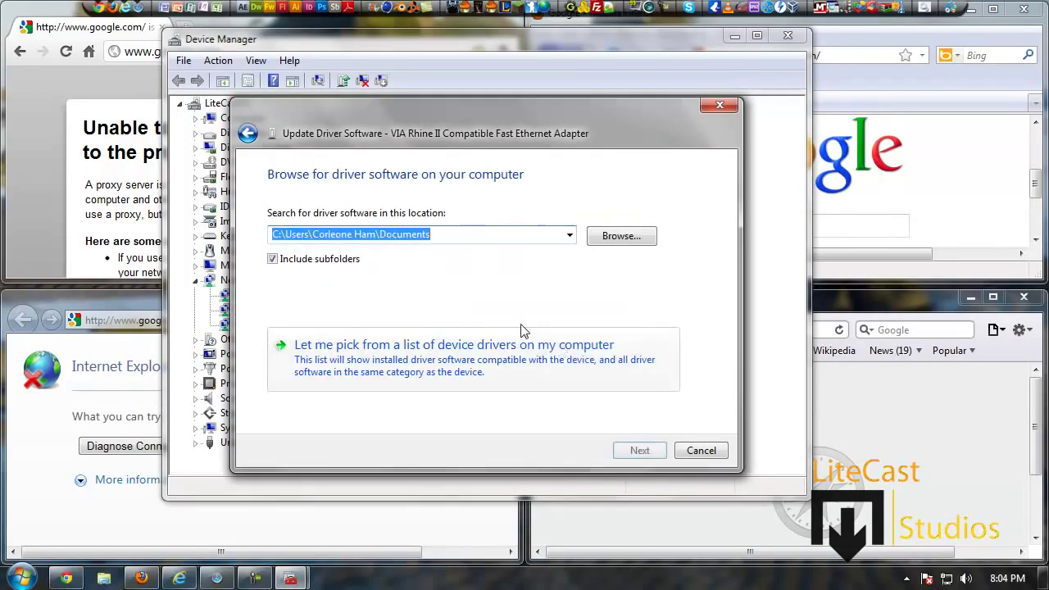
click(620, 236)
click(610, 424)
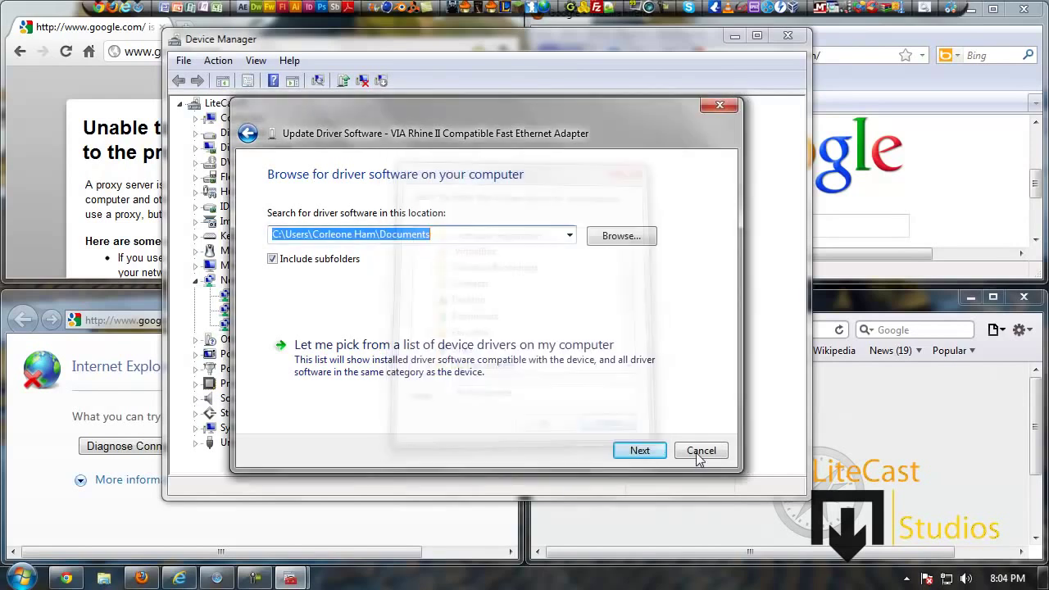
click(695, 449)
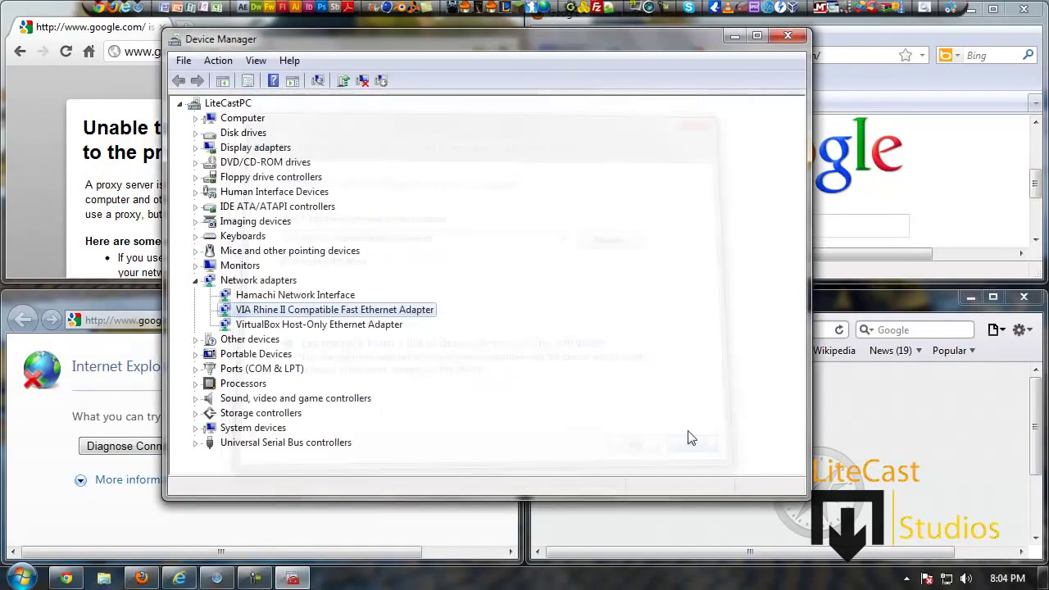
click(787, 38)
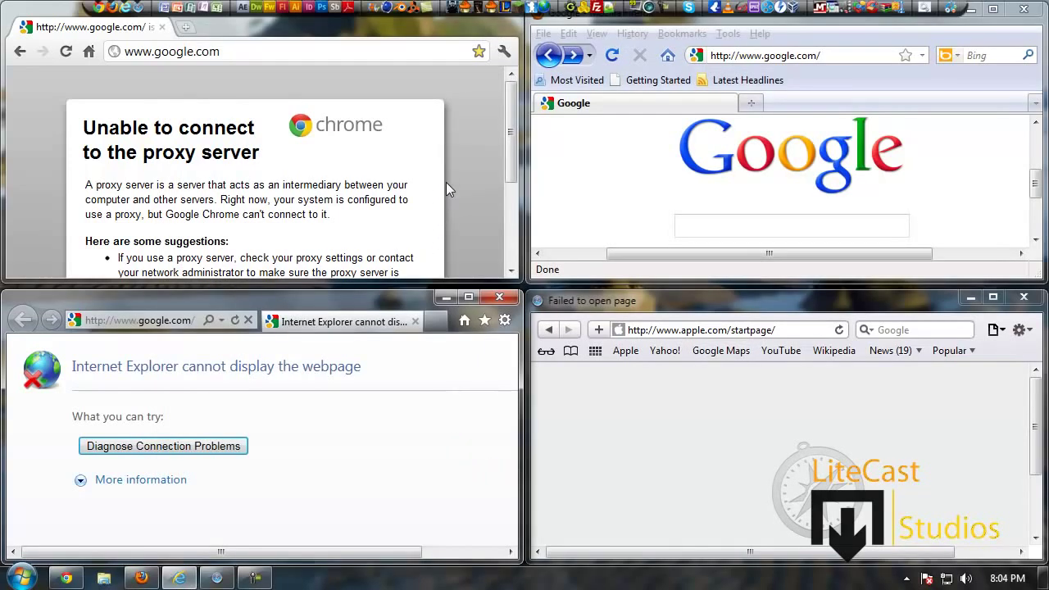
- Open Chrome's Under the Hood options and display the Connections page of its proxy settings
click(447, 140)
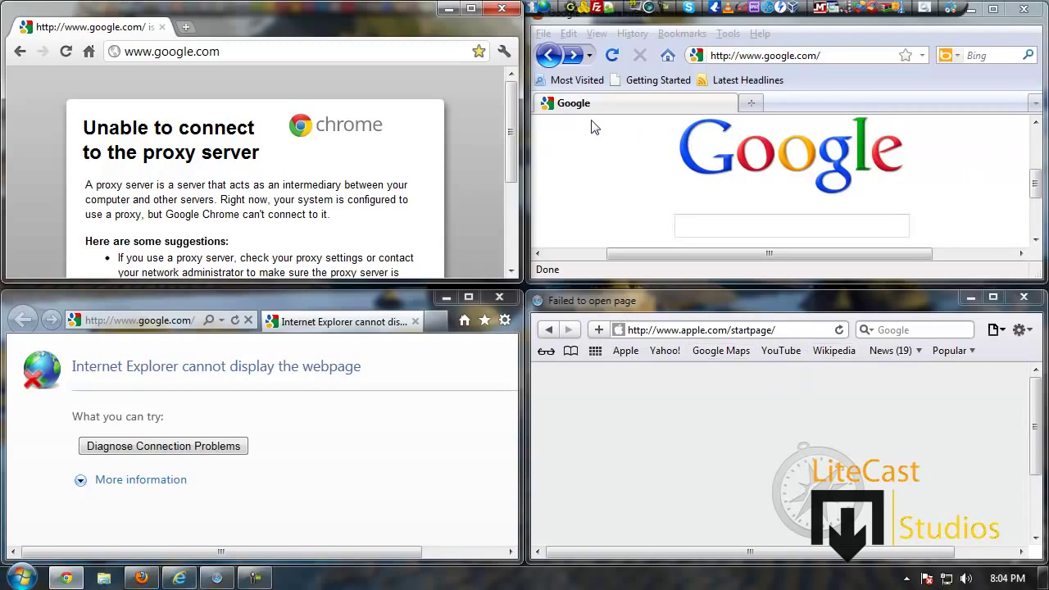
click(504, 51)
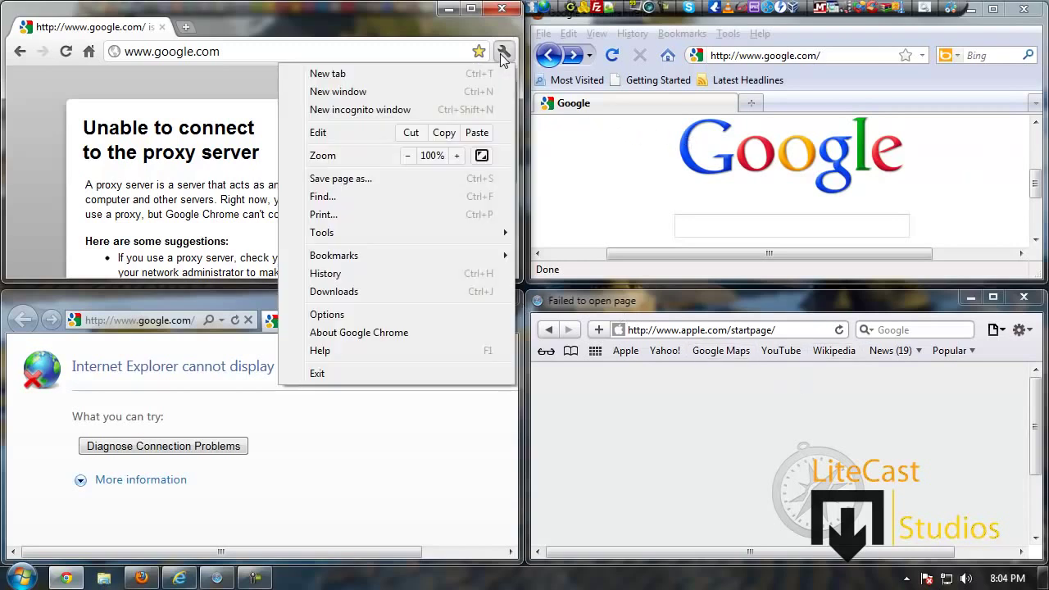
click(354, 315)
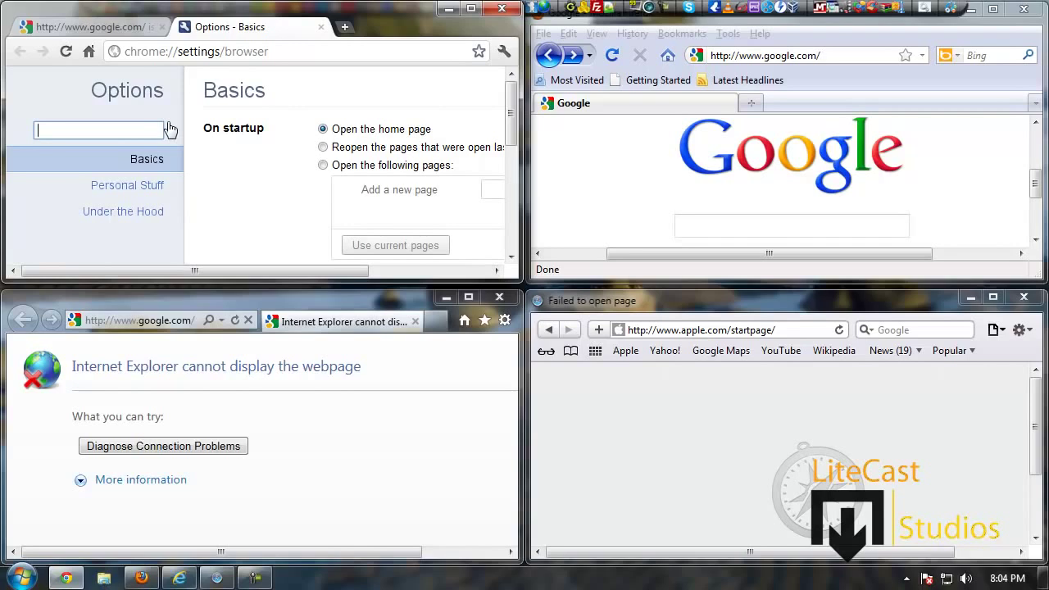
click(143, 215)
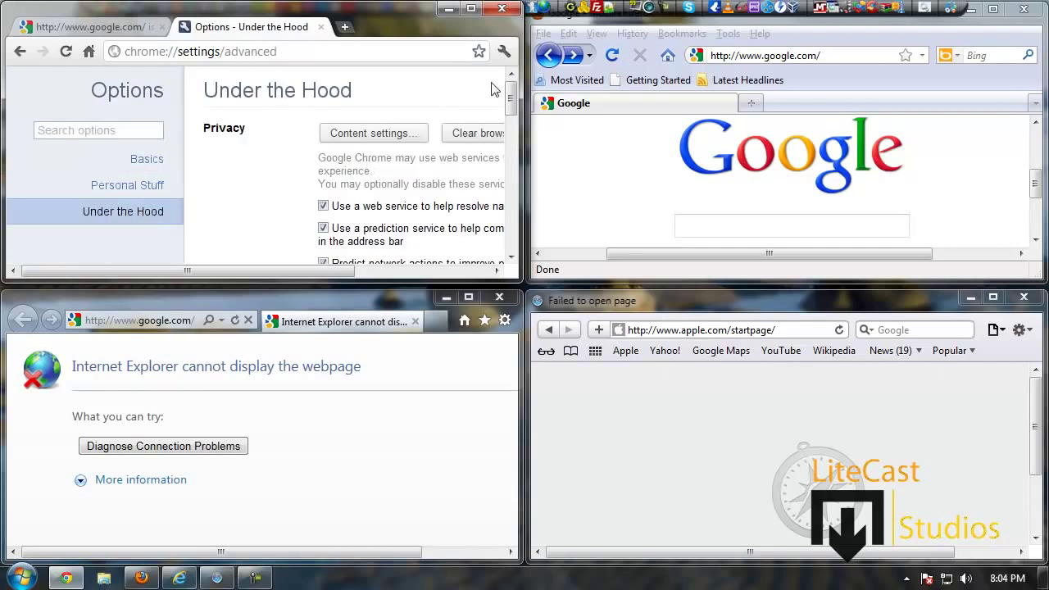
scroll(494, 88, down, 5)
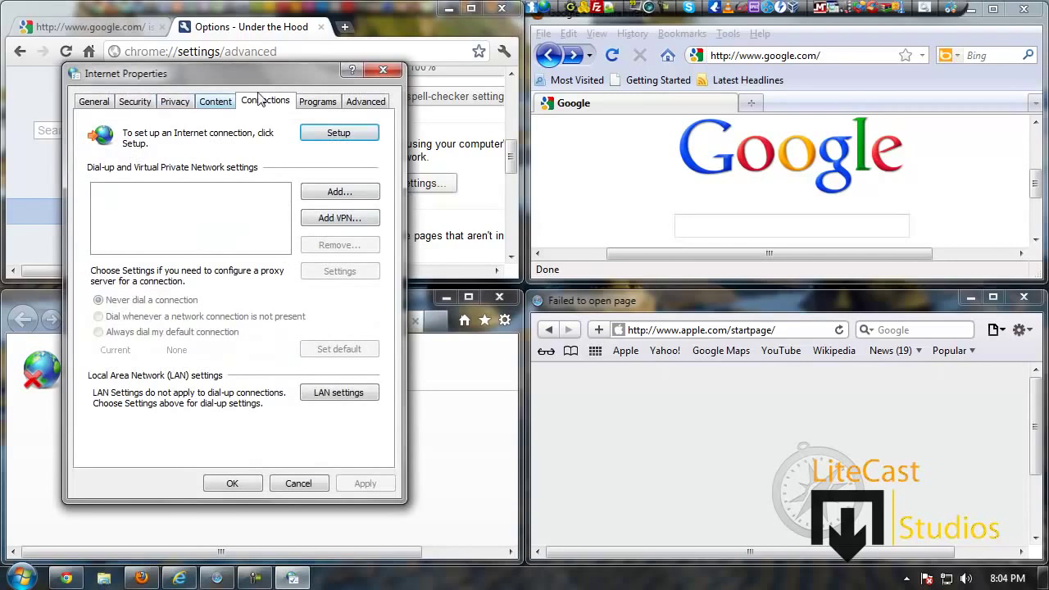
- Disable the proxy server for the LAN in the LAN settings, accept both dialogs and close Chrome's options
click(324, 393)
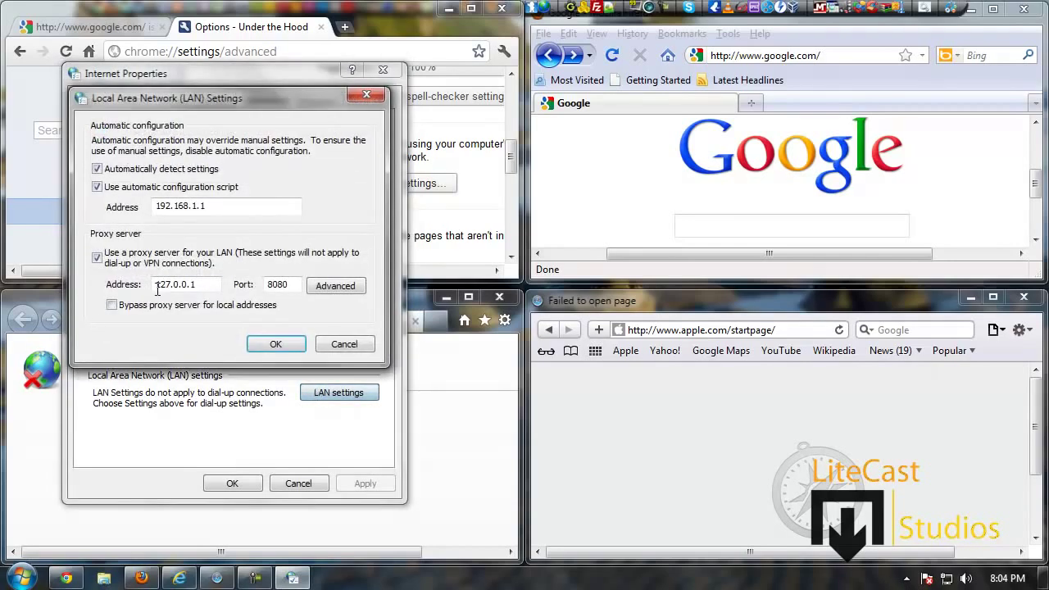
click(95, 259)
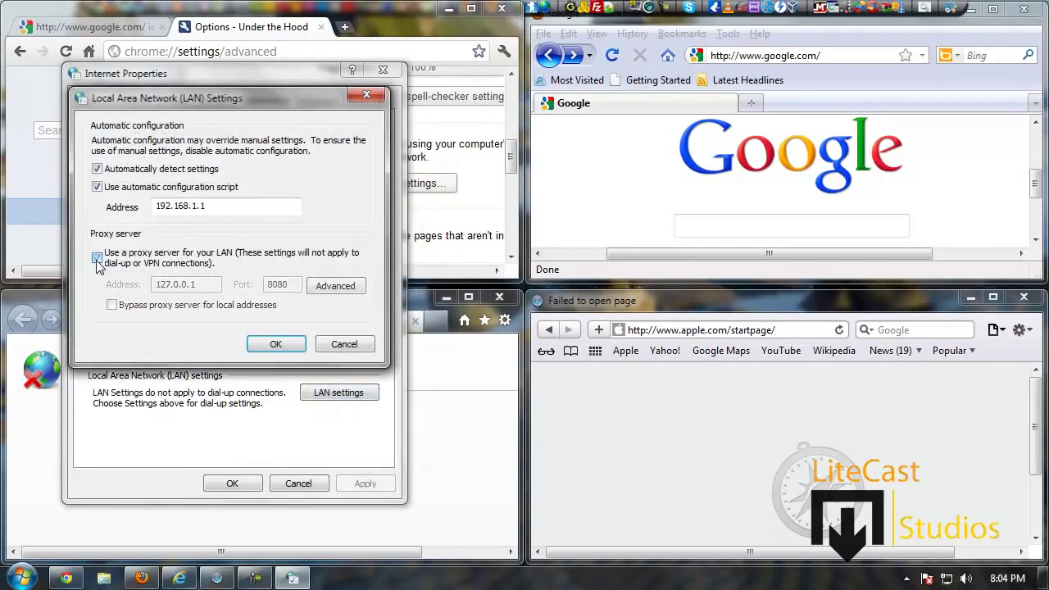
click(292, 349)
click(236, 482)
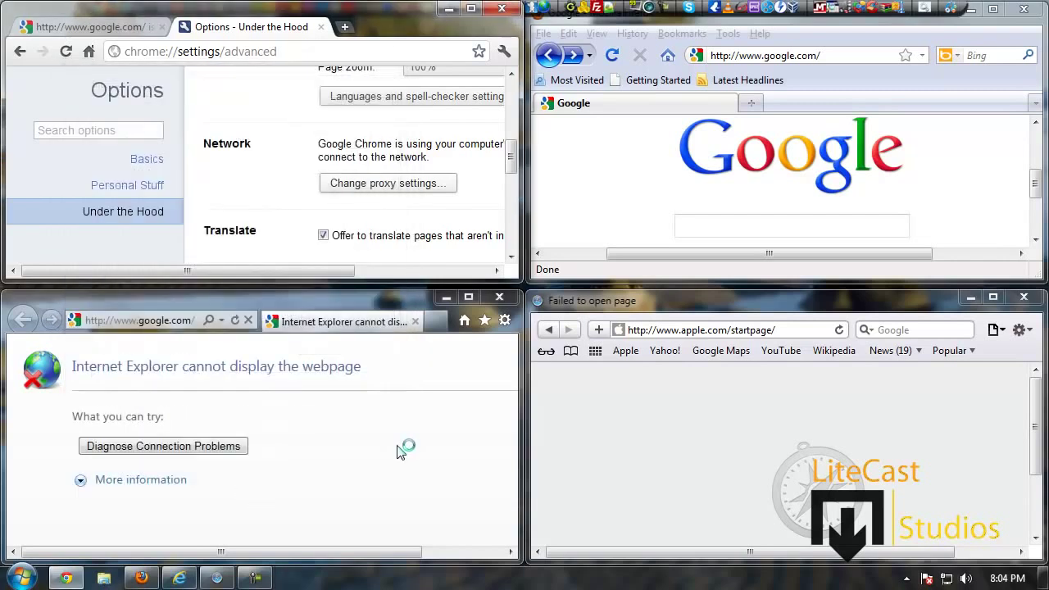
click(320, 27)
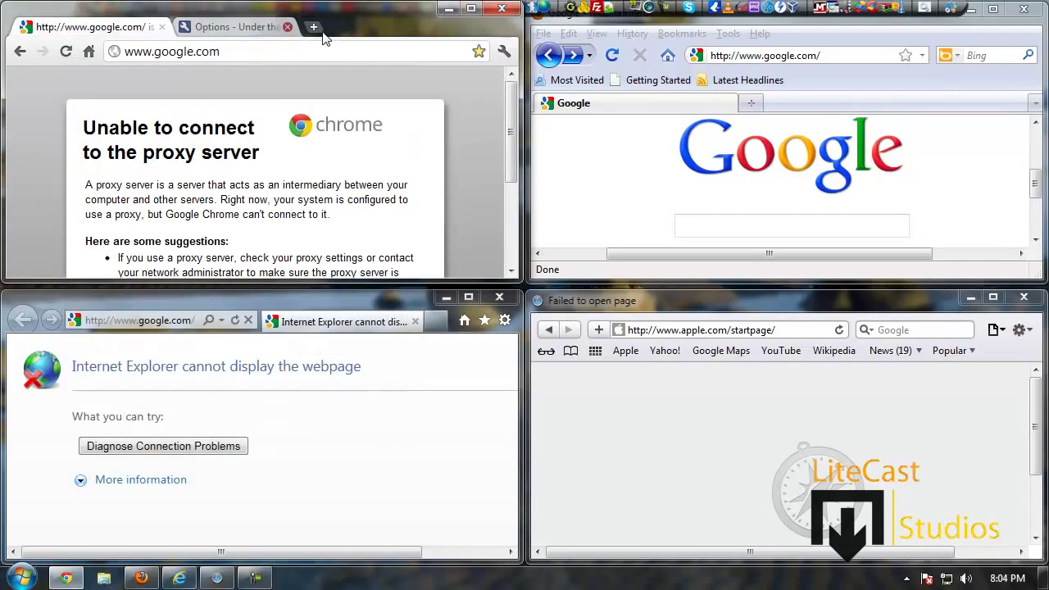
- Open the Videos link of the Google page in Firefox to test its connection
click(617, 233)
scroll(612, 228, down, 1)
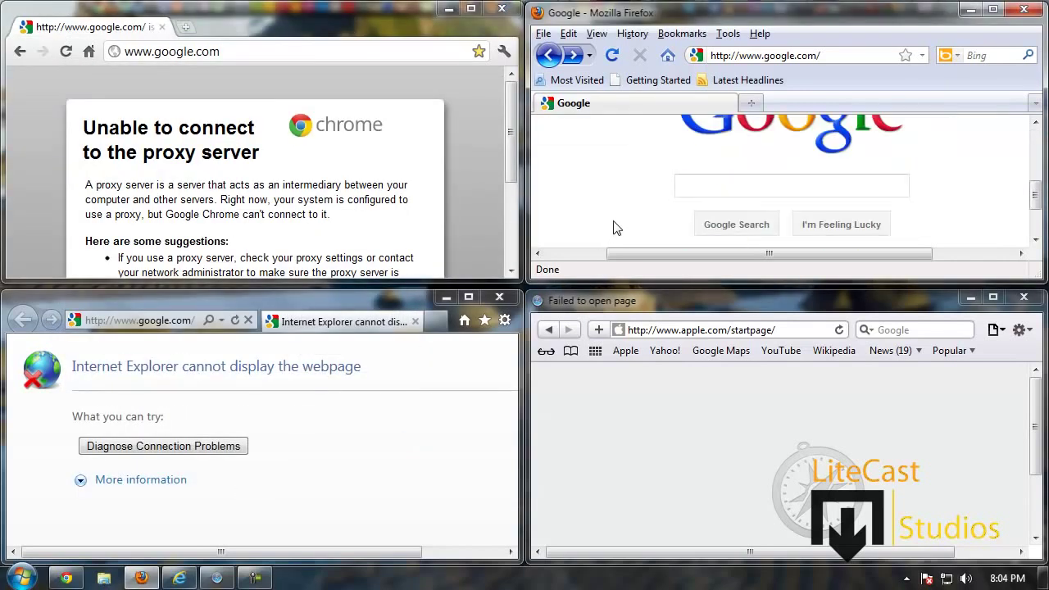
scroll(614, 227, up, 2)
scroll(1034, 170, up, 3)
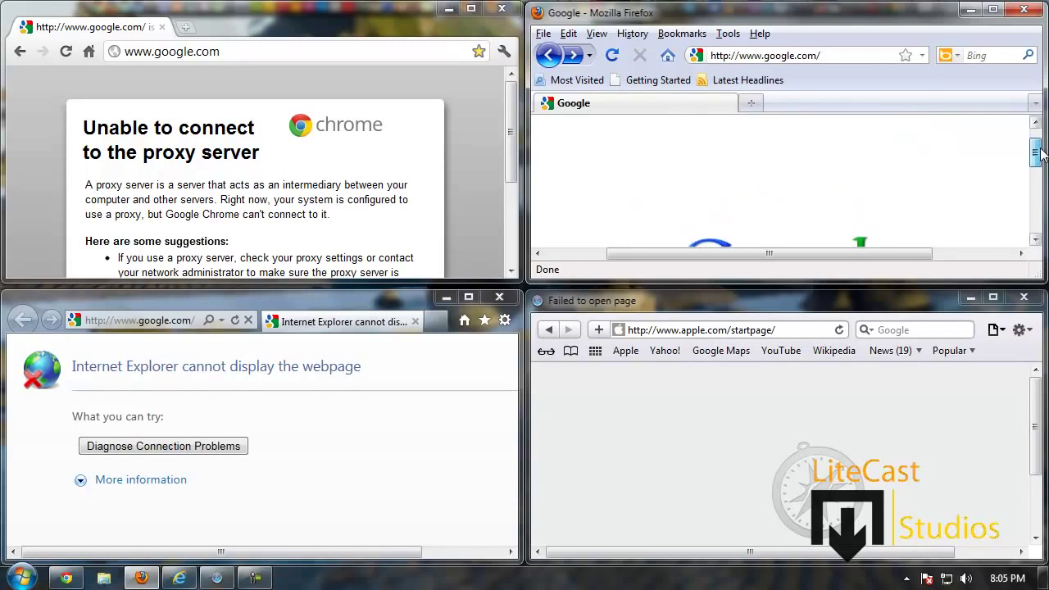
click(567, 129)
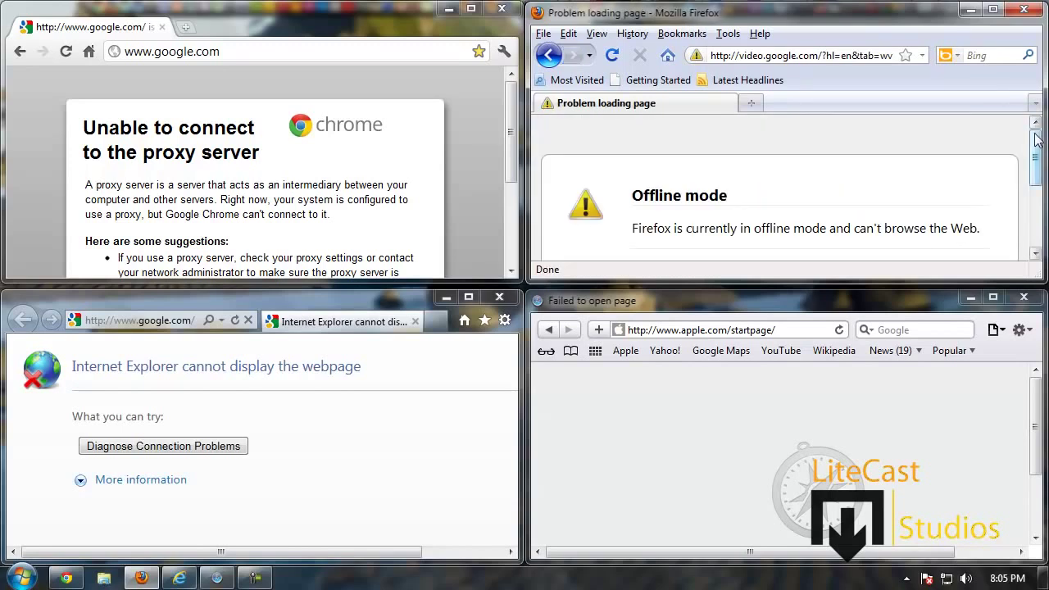
- Read the page Firefox loads for the Videos link and return to the Google page
scroll(1035, 164, down, 2)
drag(1035, 161, 1035, 169)
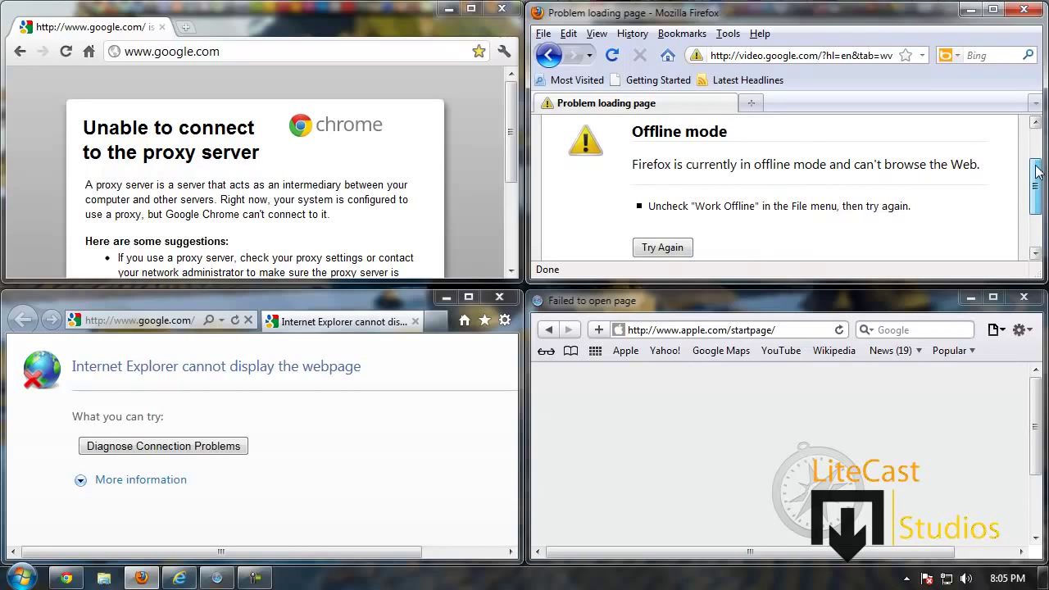
scroll(823, 140, up, 2)
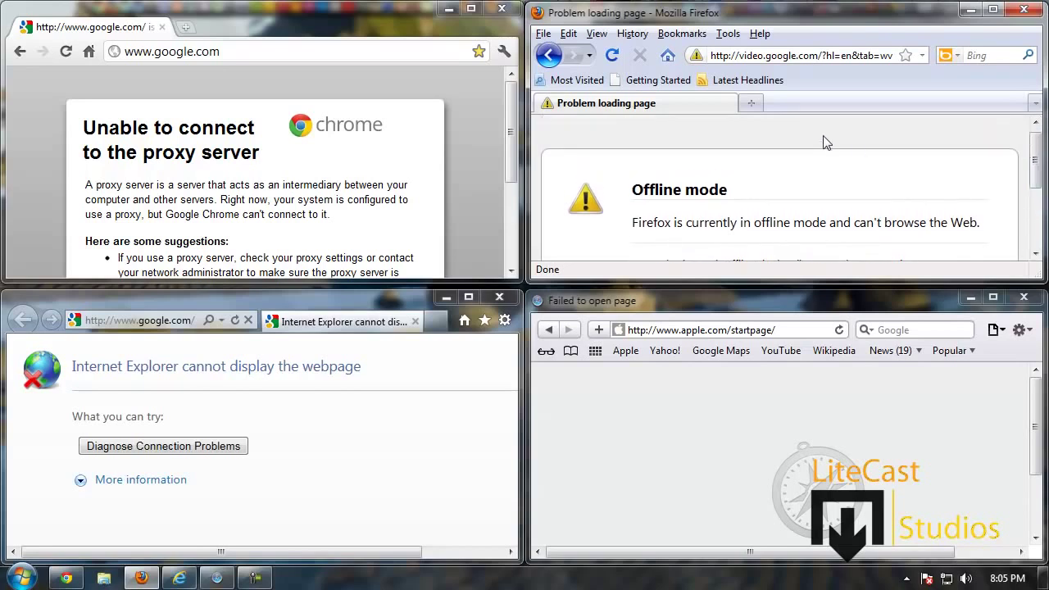
click(565, 65)
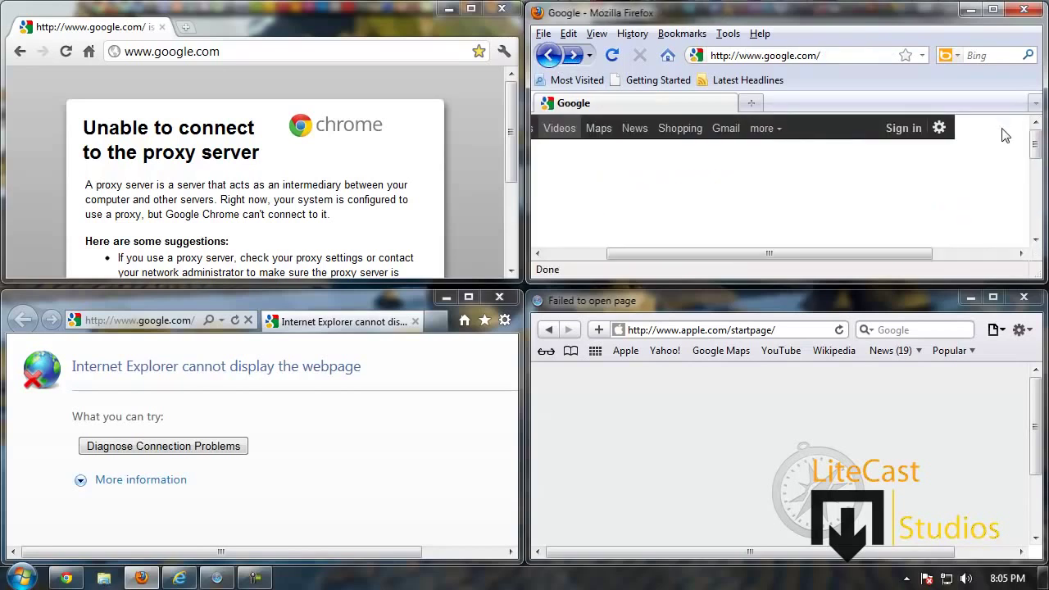
- Test the Maps and Web links of the Google page in Firefox and return to the Google page
drag(1035, 156, 1036, 131)
scroll(1039, 208, up, 1)
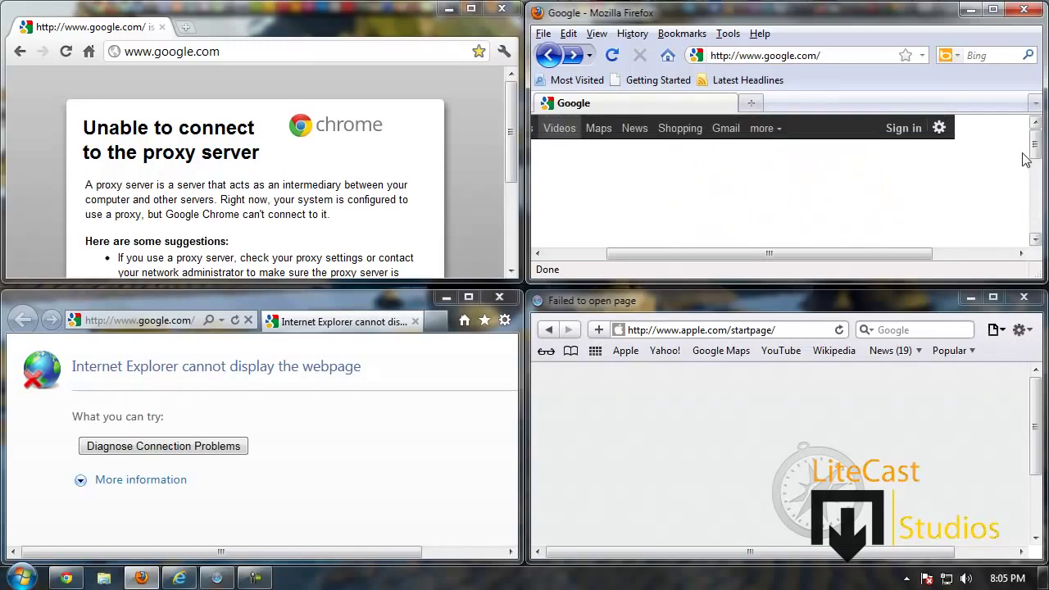
click(598, 128)
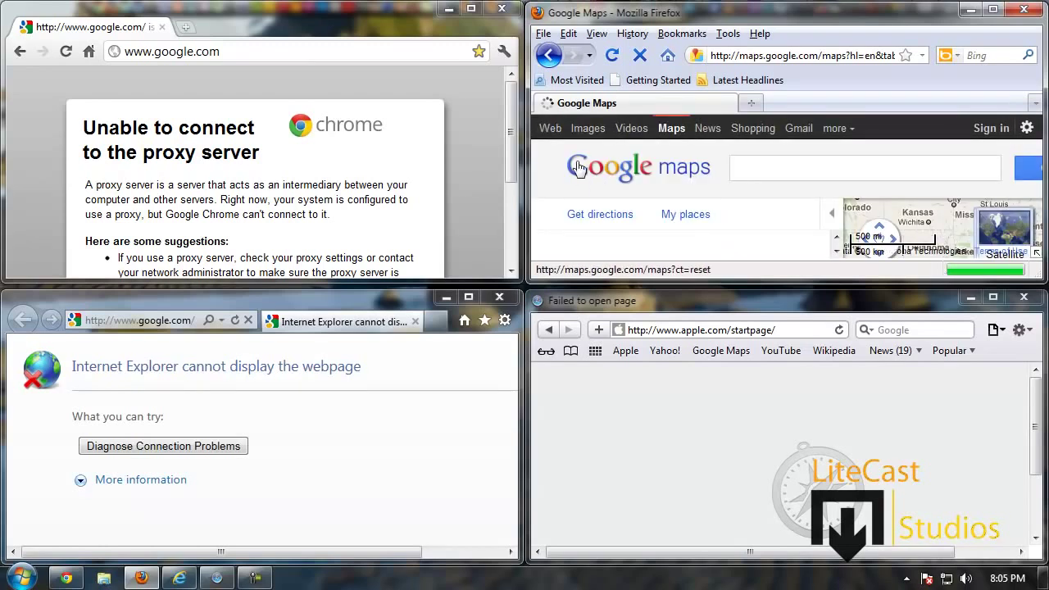
click(550, 129)
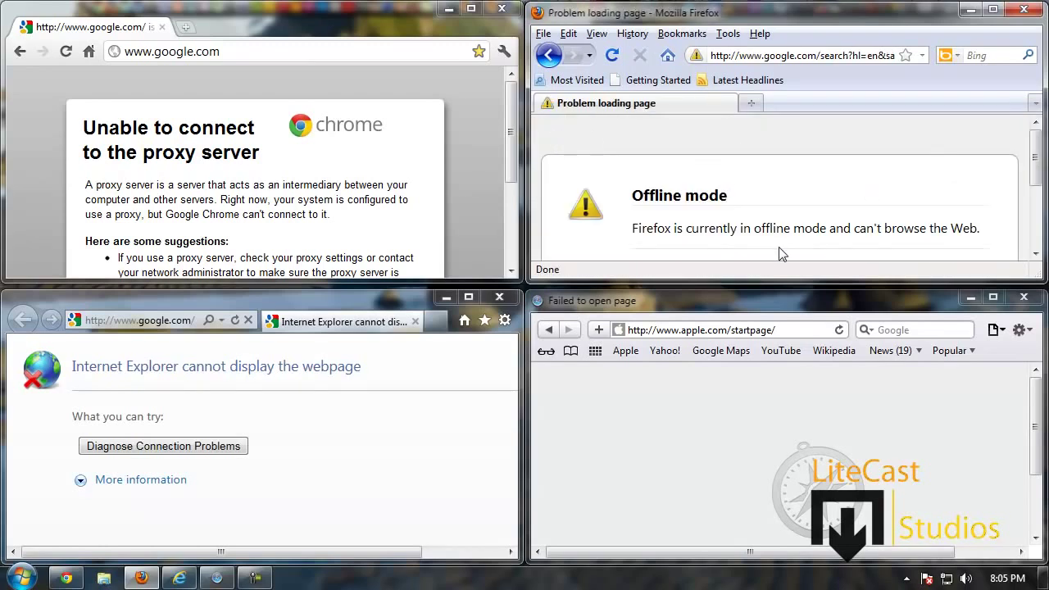
click(549, 59)
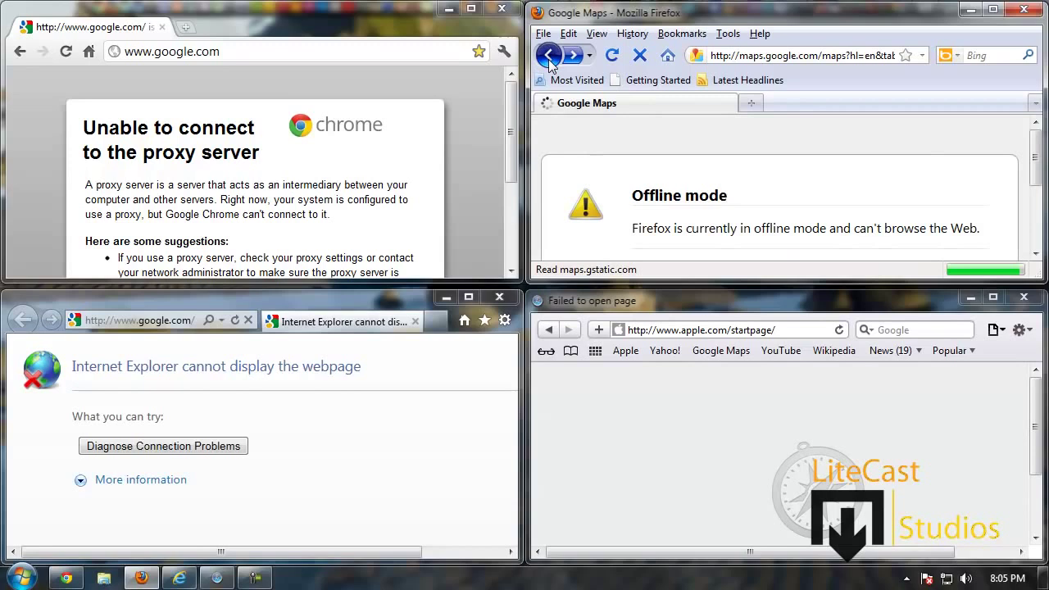
click(549, 59)
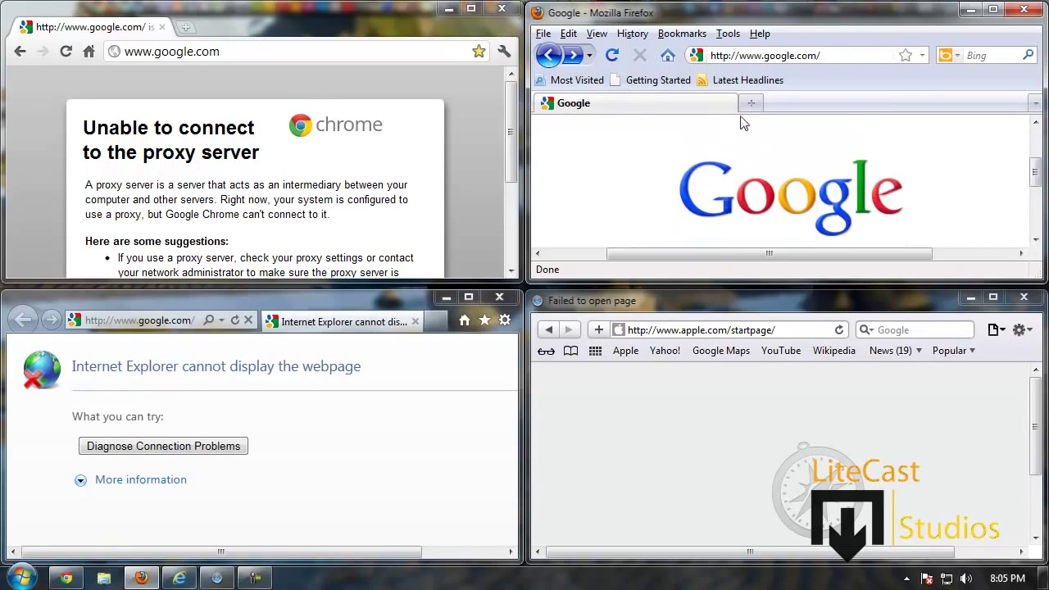
- Turn off Work Offline in Firefox and open the Videos link of the Google page
click(542, 34)
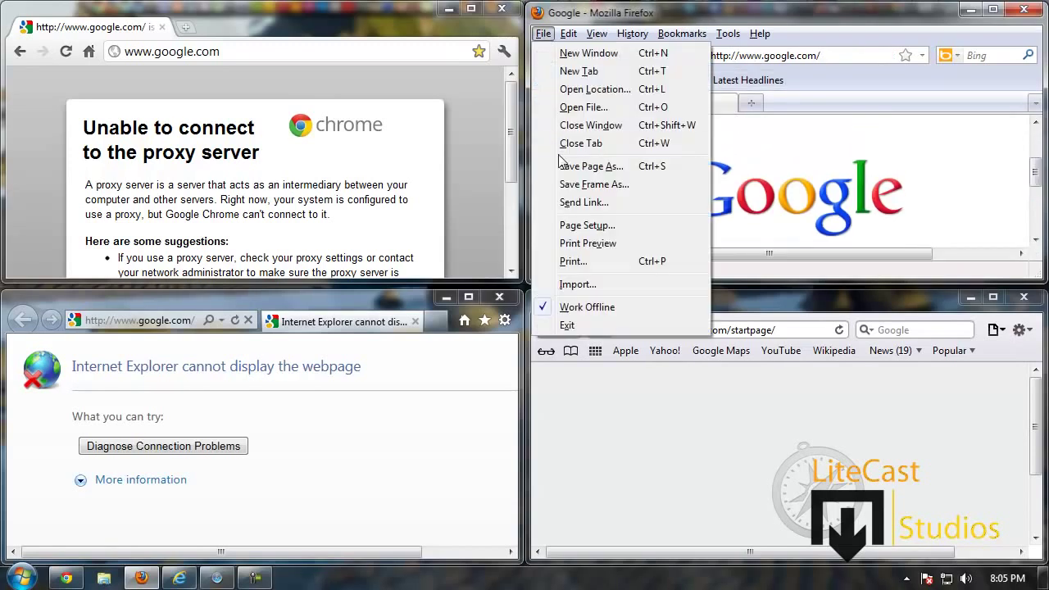
click(587, 310)
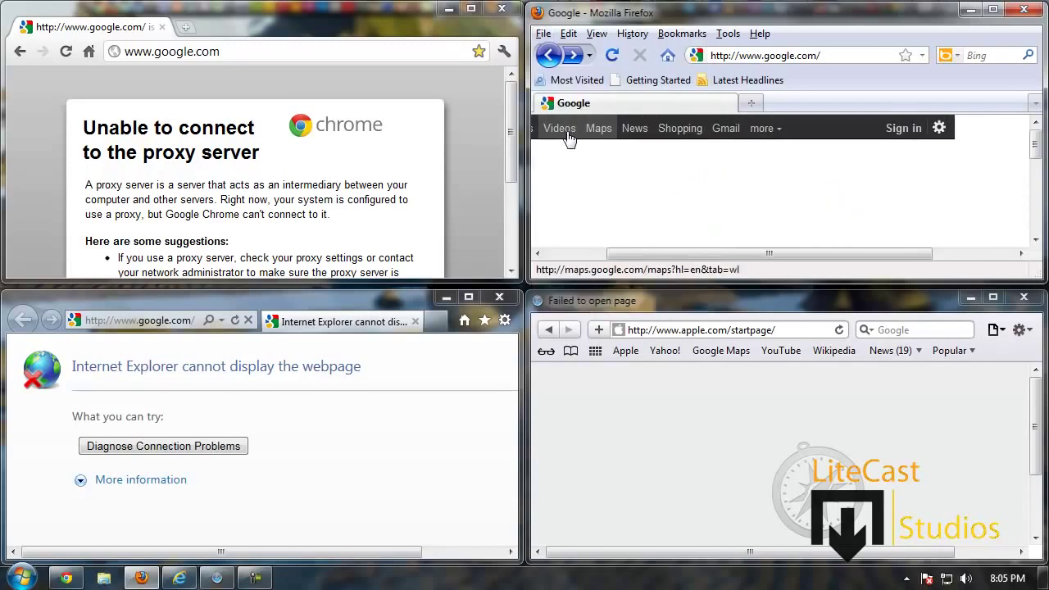
click(560, 131)
mouse_move(1034, 168)
mouse_down()
mouse_move(1034, 205)
mouse_move(1033, 188)
mouse_up()
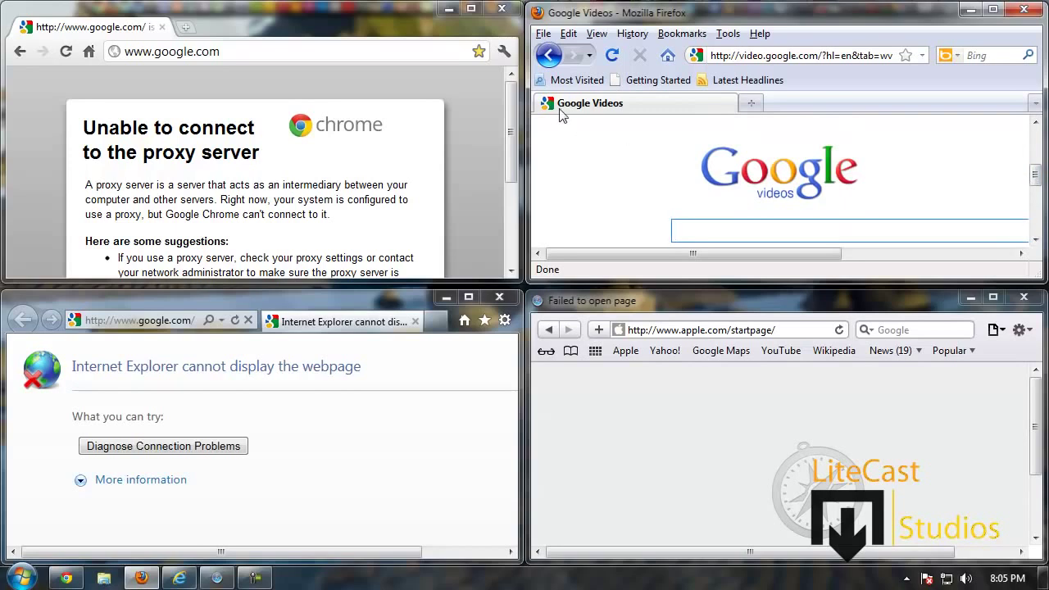
- Switch to Internet Explorer and open the LAN settings from the Connections page of its Internet options
click(468, 467)
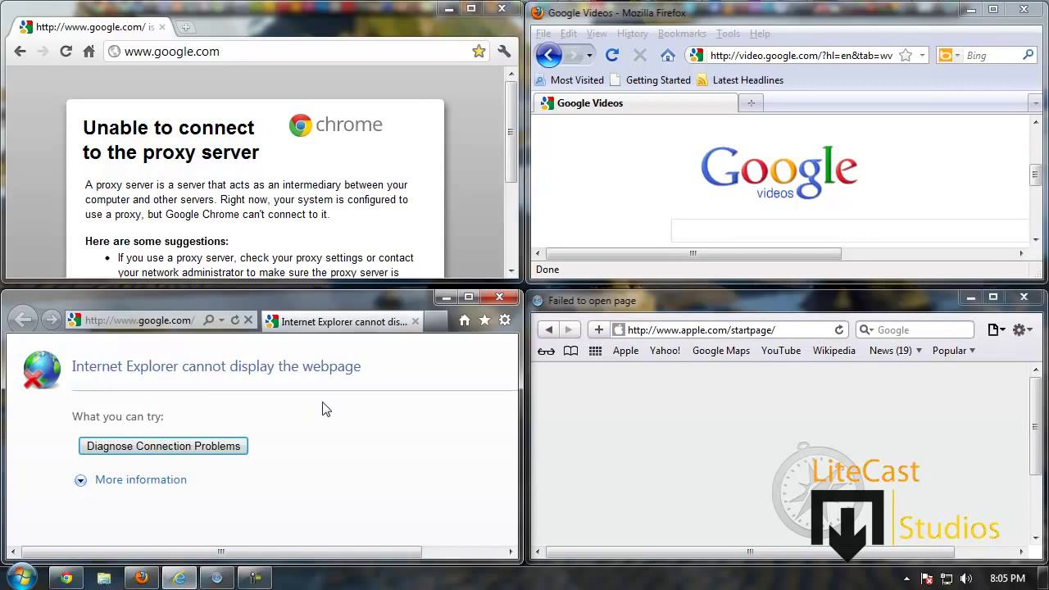
click(505, 320)
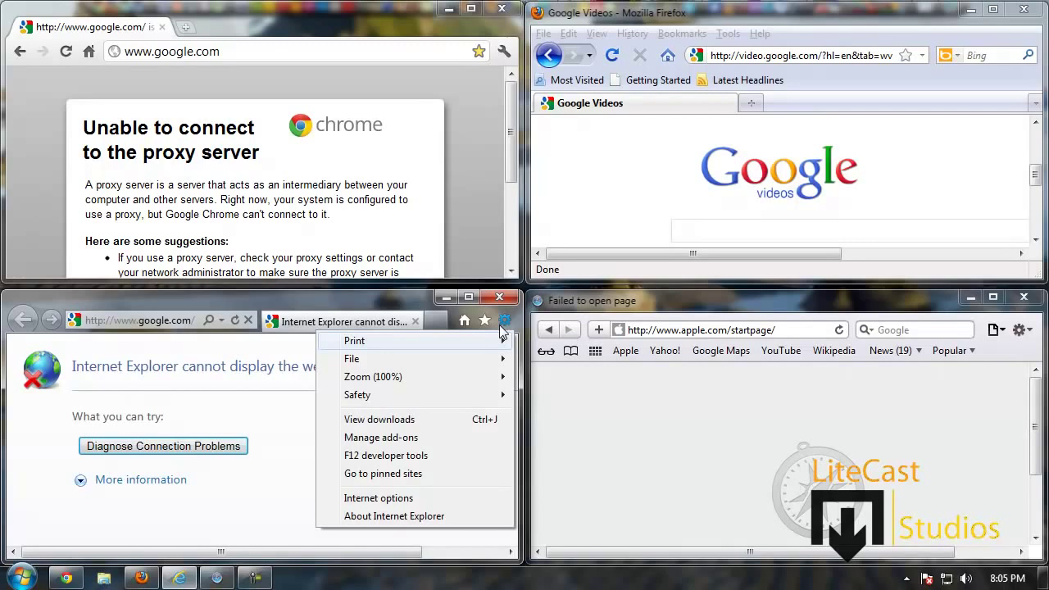
click(416, 498)
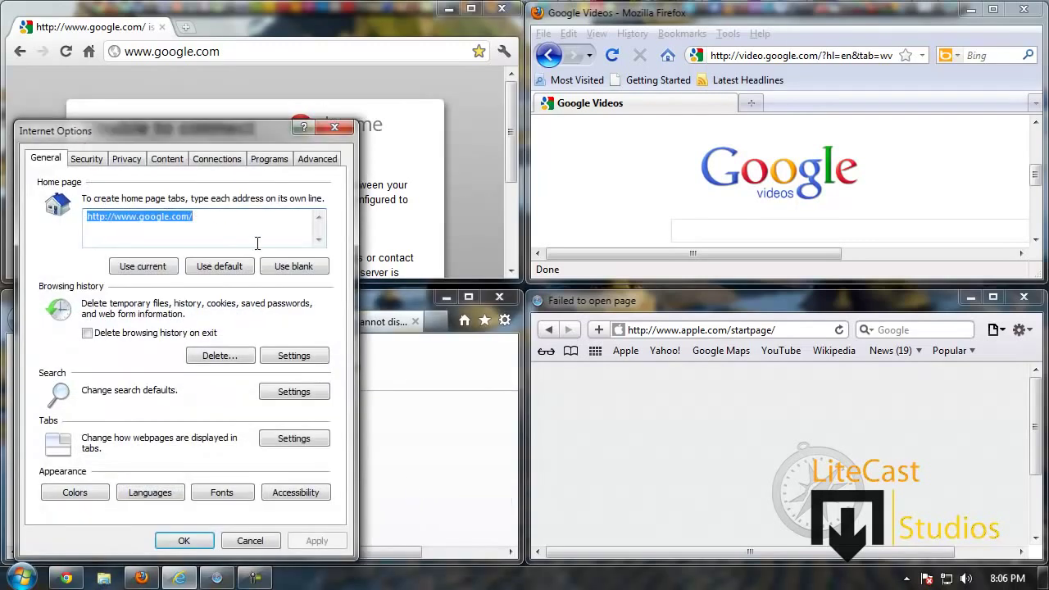
click(212, 161)
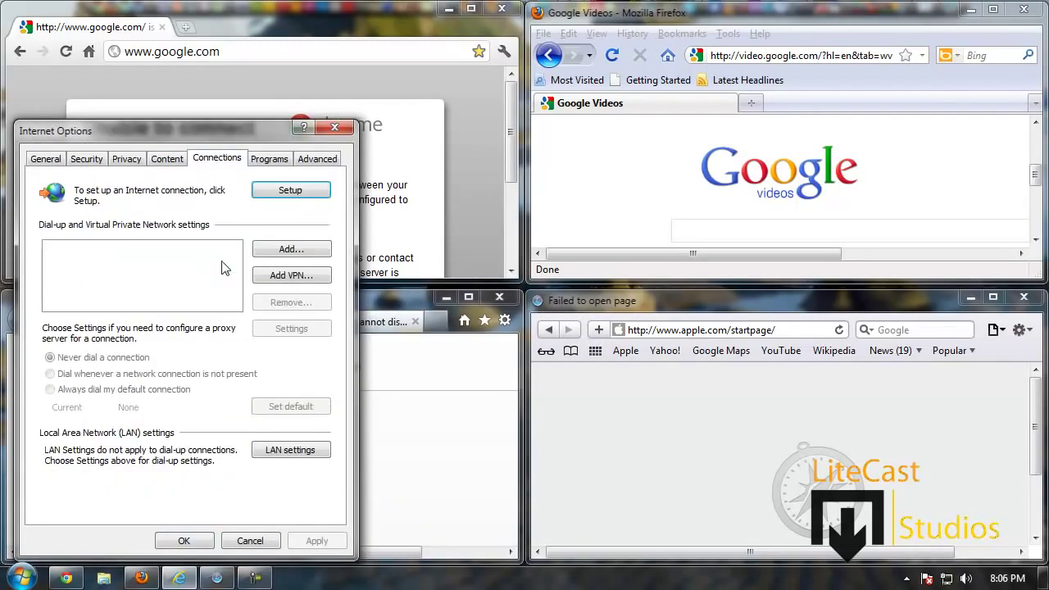
click(293, 452)
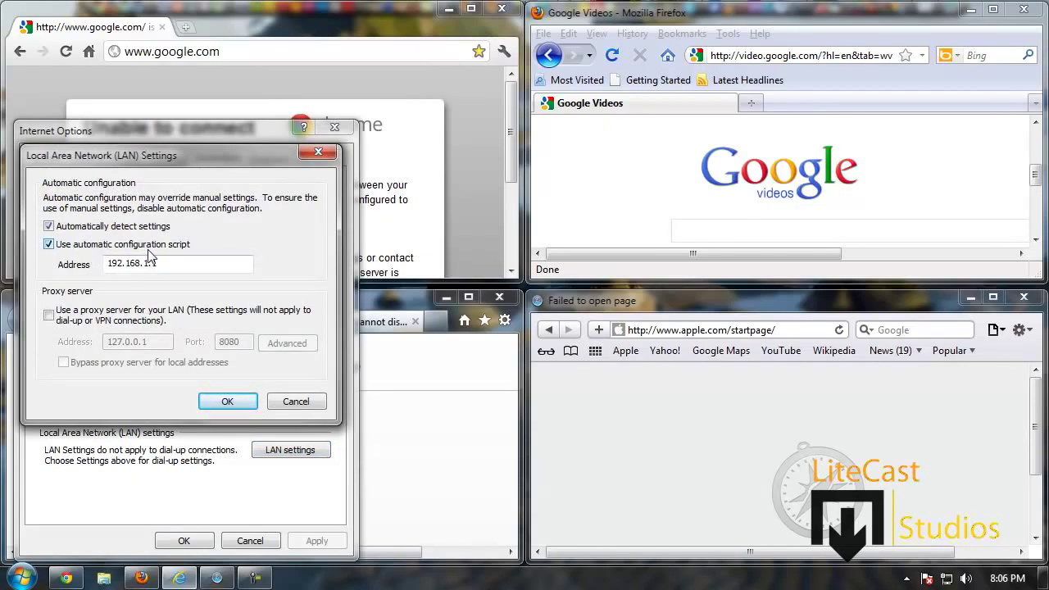
click(49, 317)
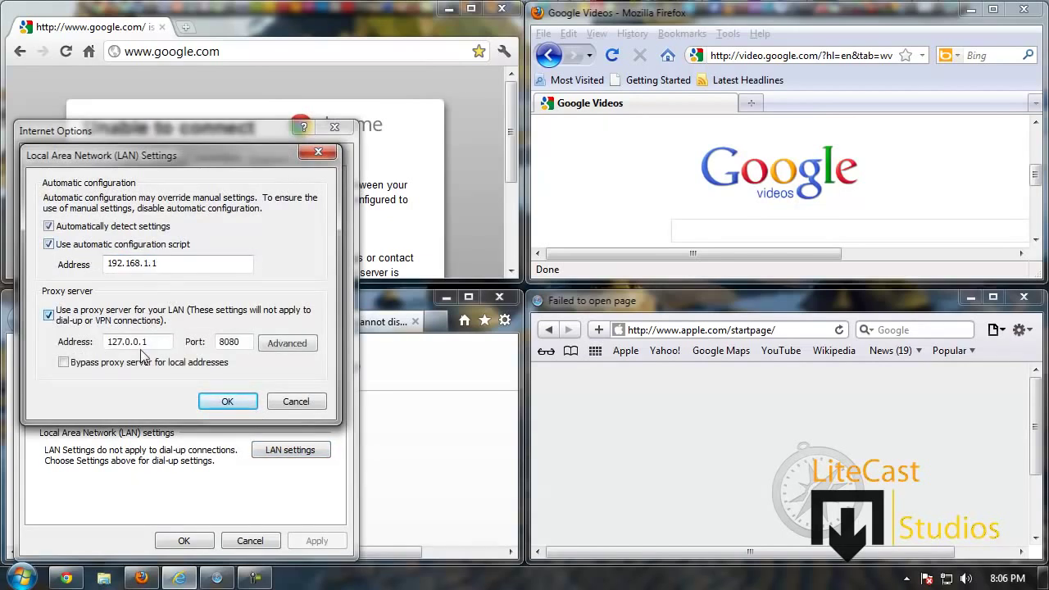
double_click(146, 342)
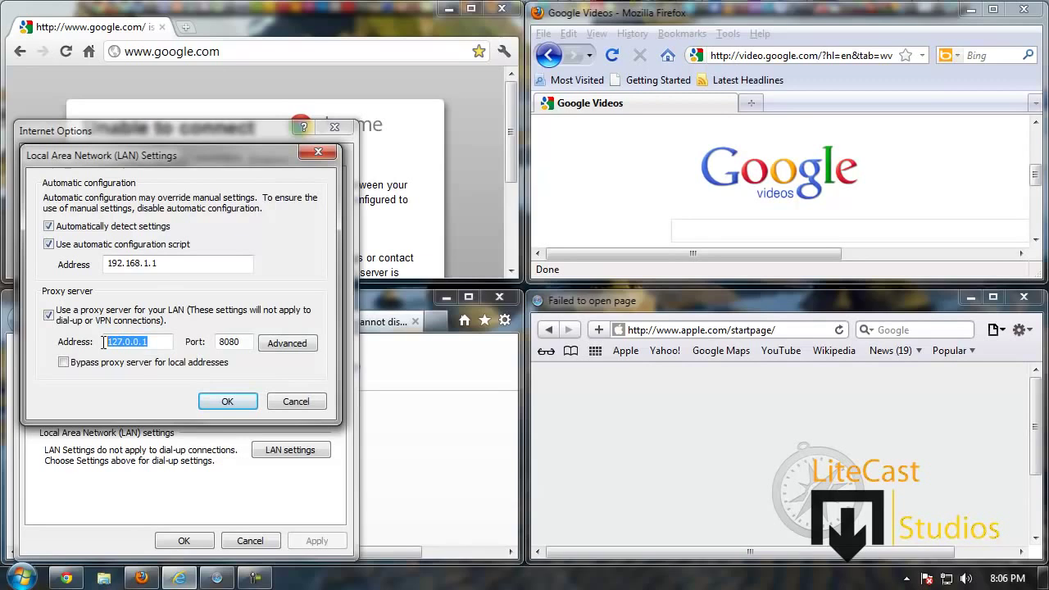
click(50, 316)
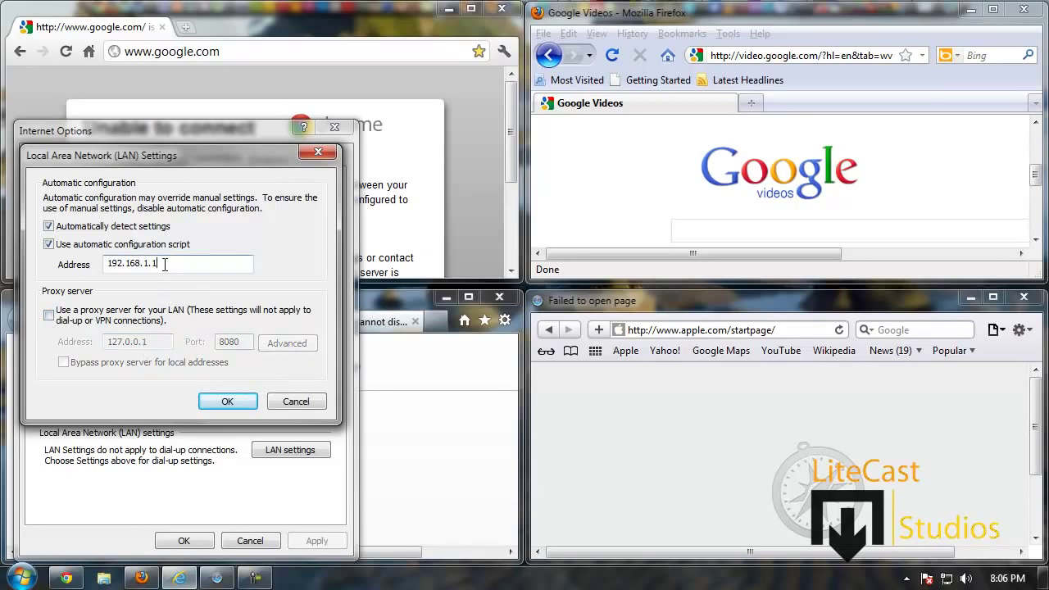
- Disable the automatic configuration script in the LAN settings and accept both dialogs
drag(173, 263, 108, 266)
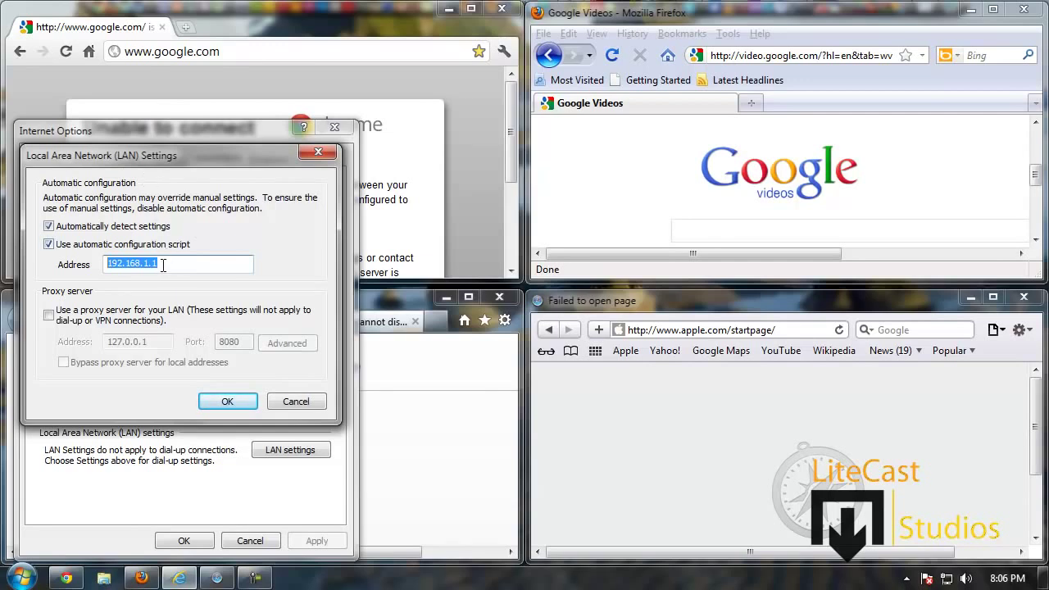
click(49, 244)
click(227, 401)
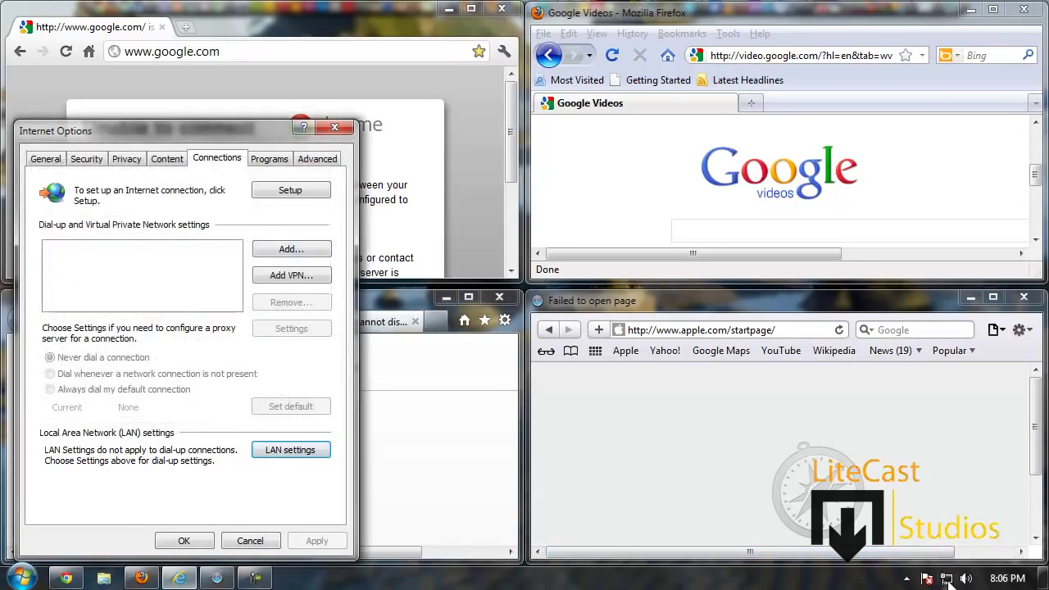
click(186, 540)
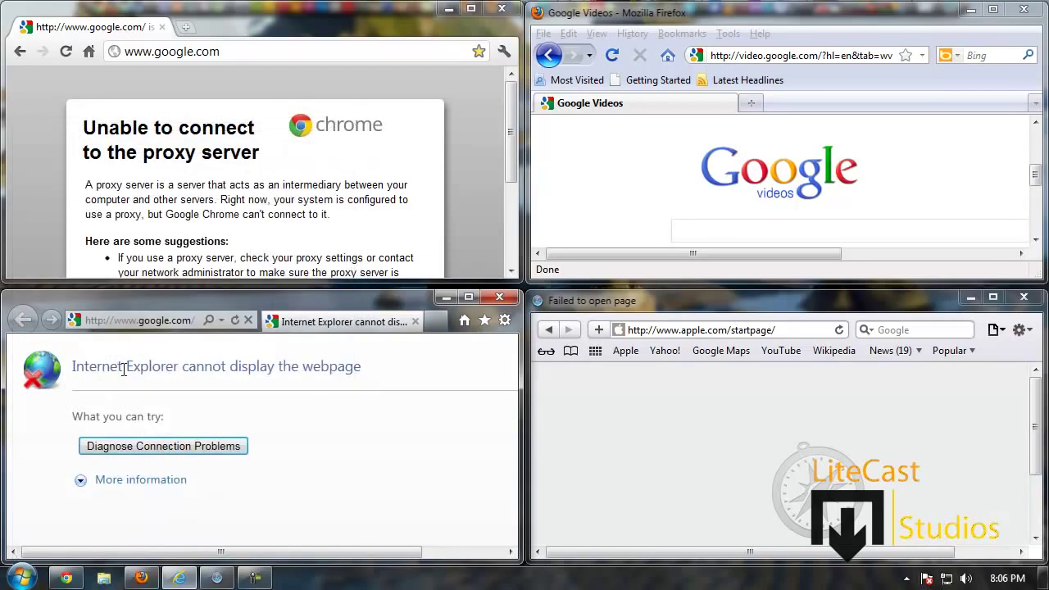
click(146, 320)
key(Return)
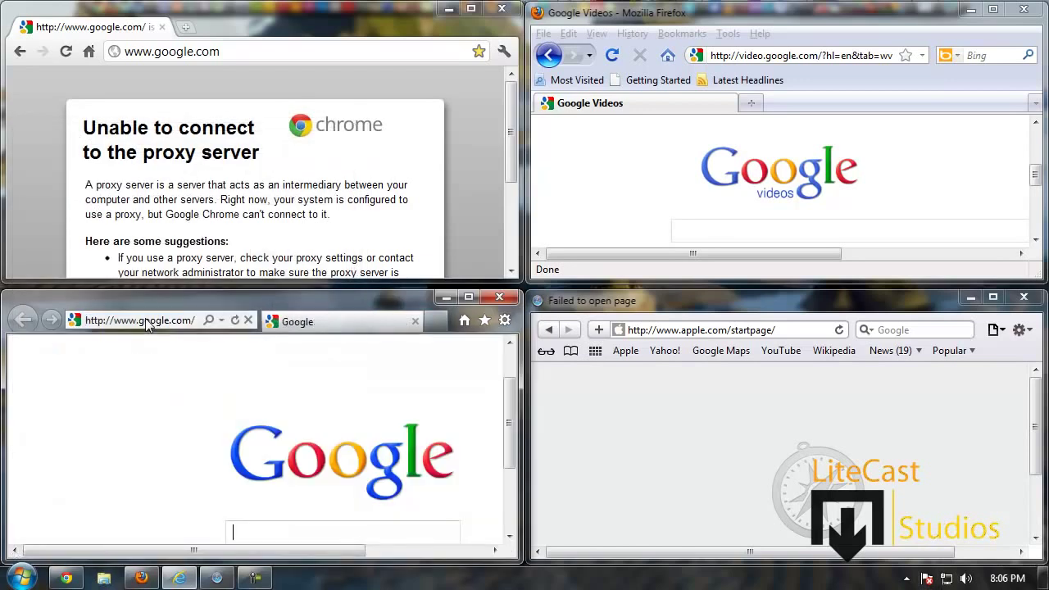
scroll(512, 418, down, 2)
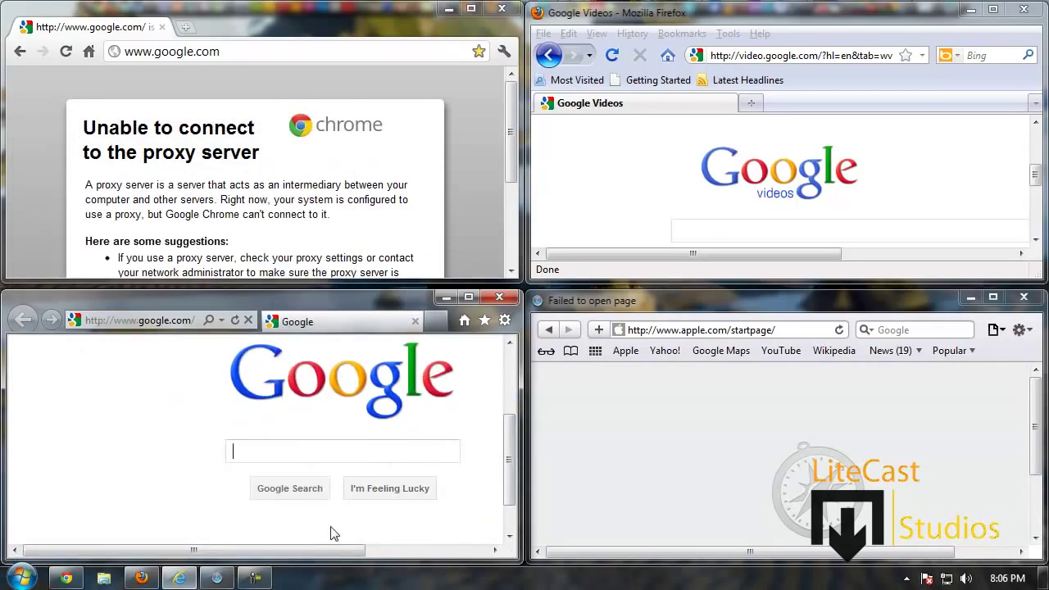
drag(319, 549, 418, 548)
click(656, 451)
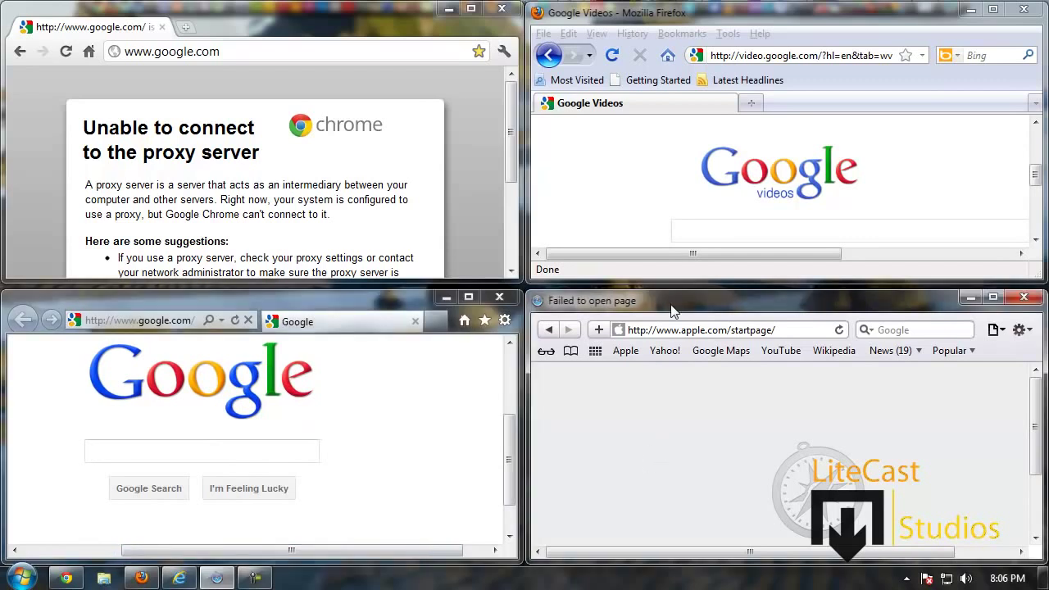
click(724, 332)
click(745, 453)
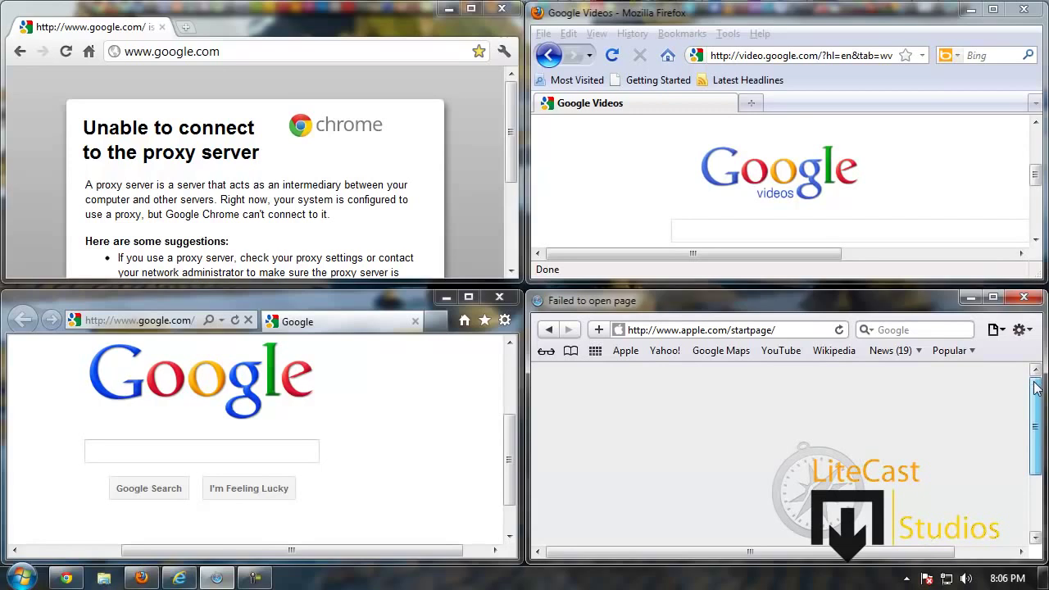
drag(1041, 426, 1032, 458)
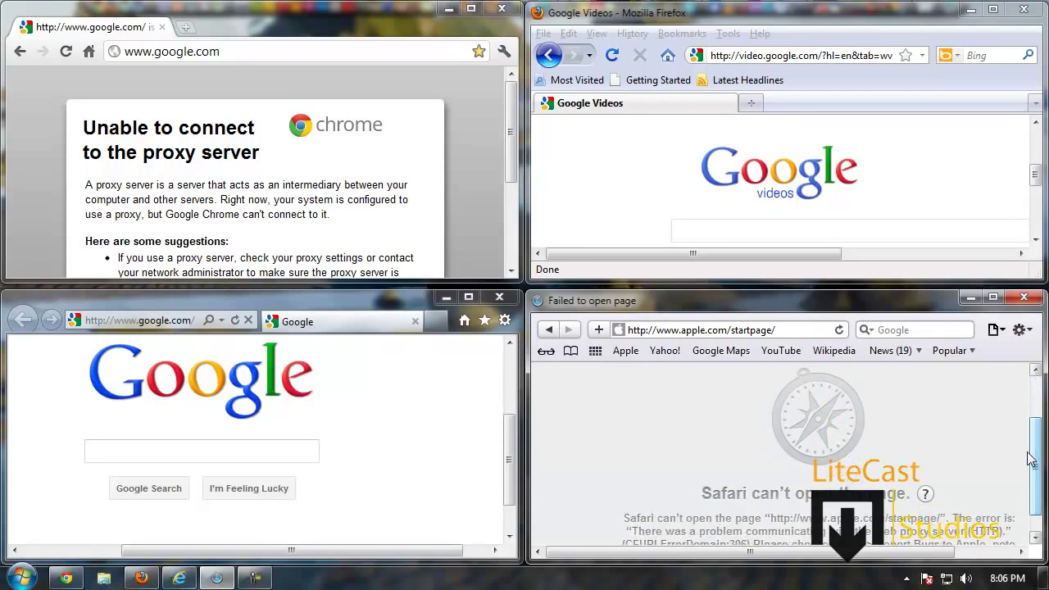
click(1019, 330)
click(910, 469)
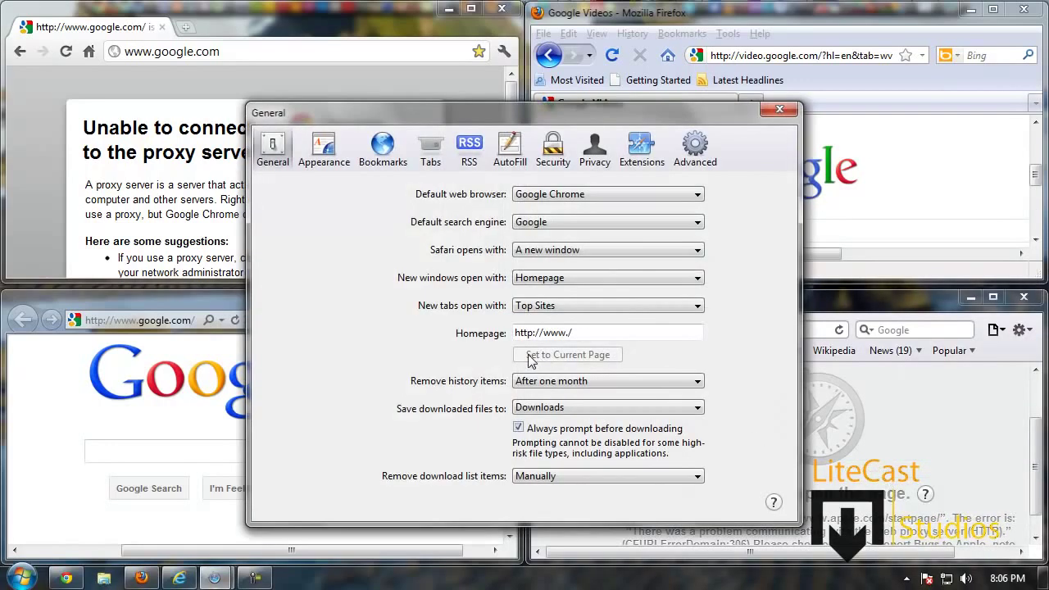
click(585, 334)
drag(585, 335, 508, 335)
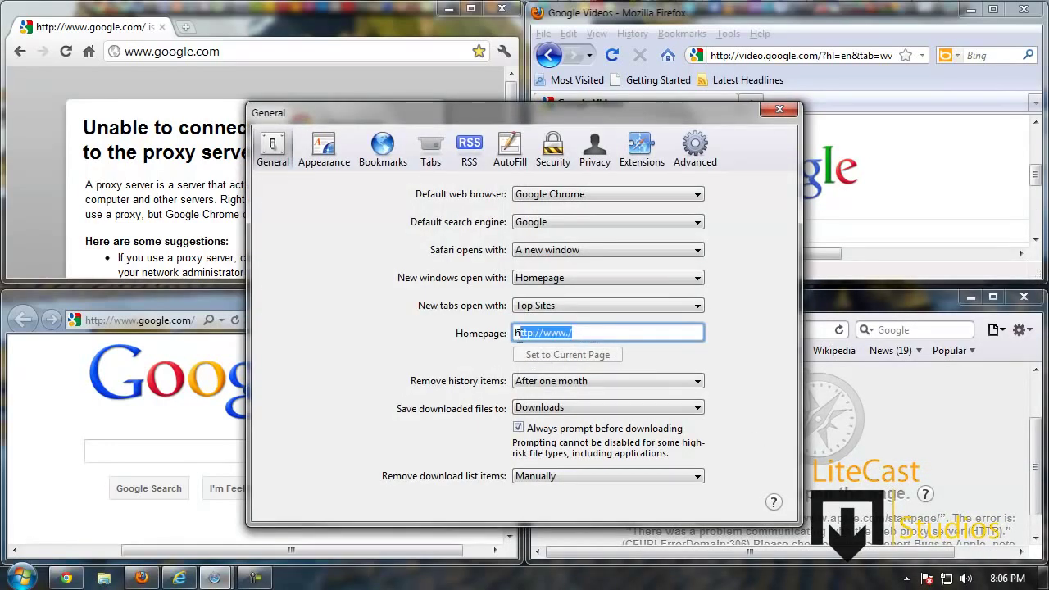
click(574, 332)
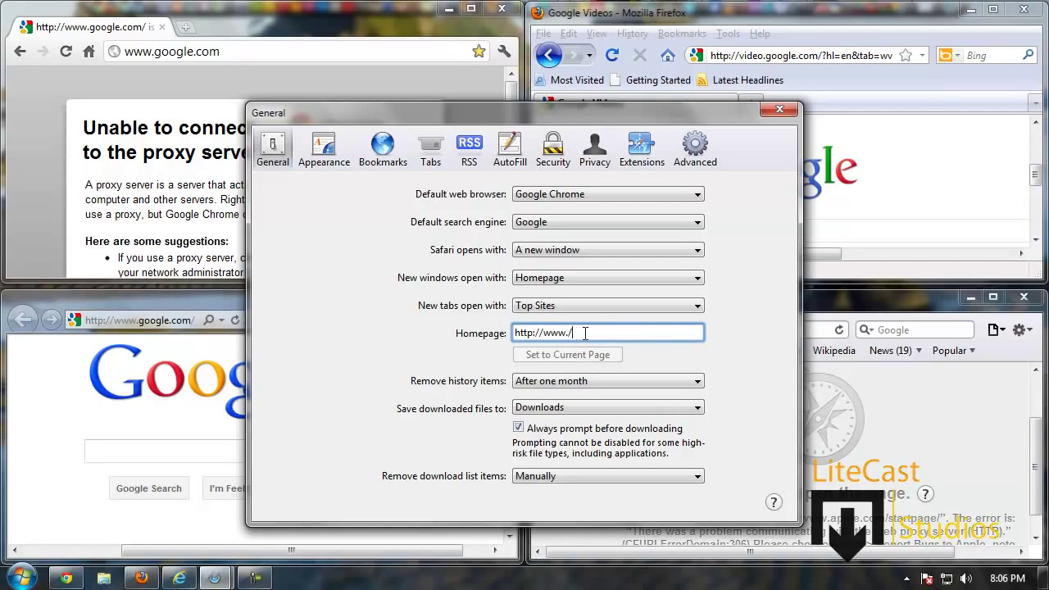
drag(585, 333, 475, 335)
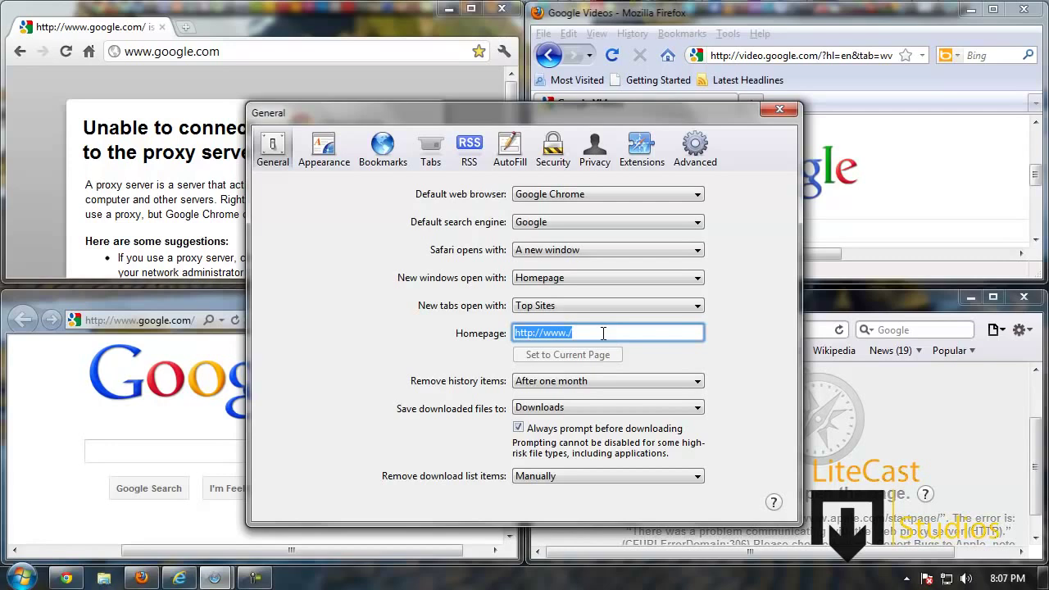
click(603, 333)
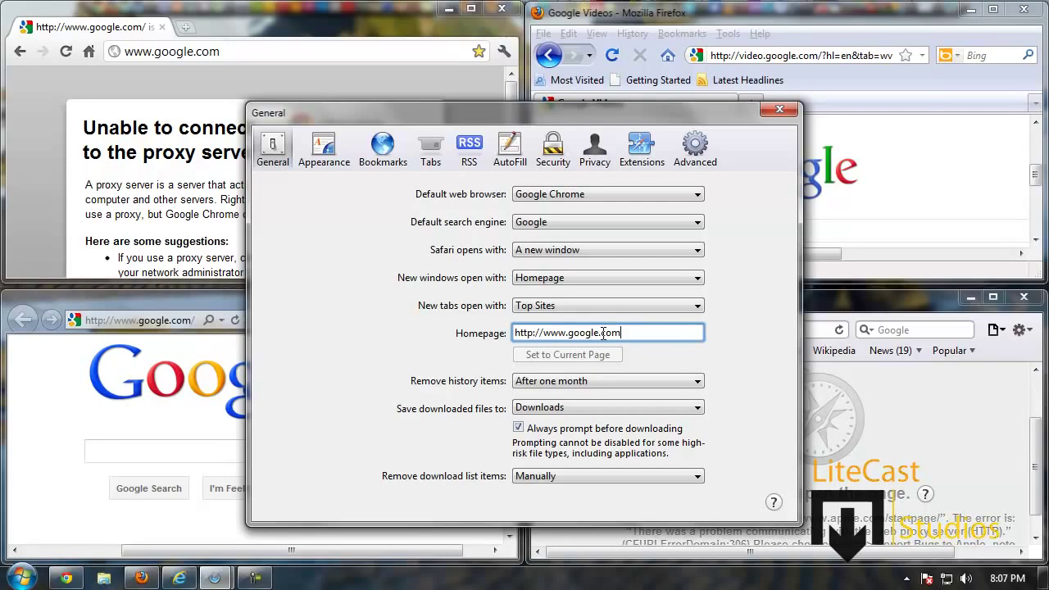
key(Return)
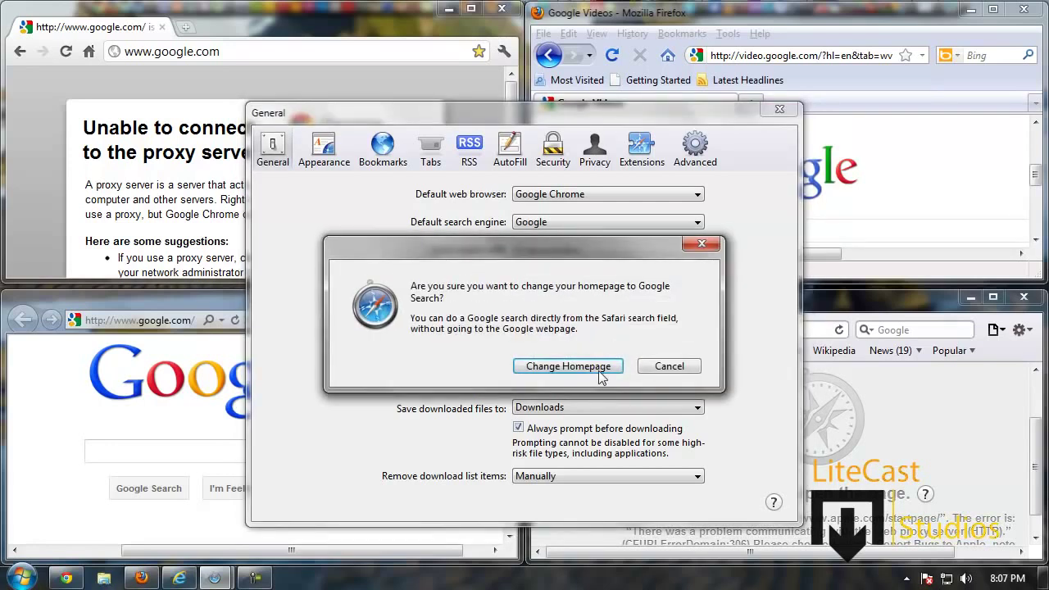
click(567, 366)
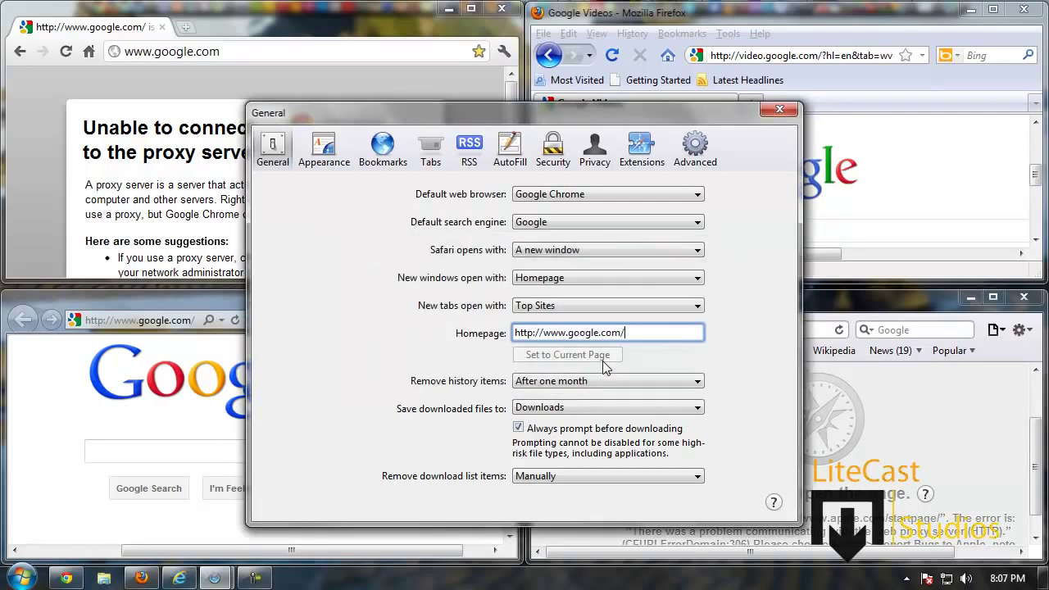
click(779, 109)
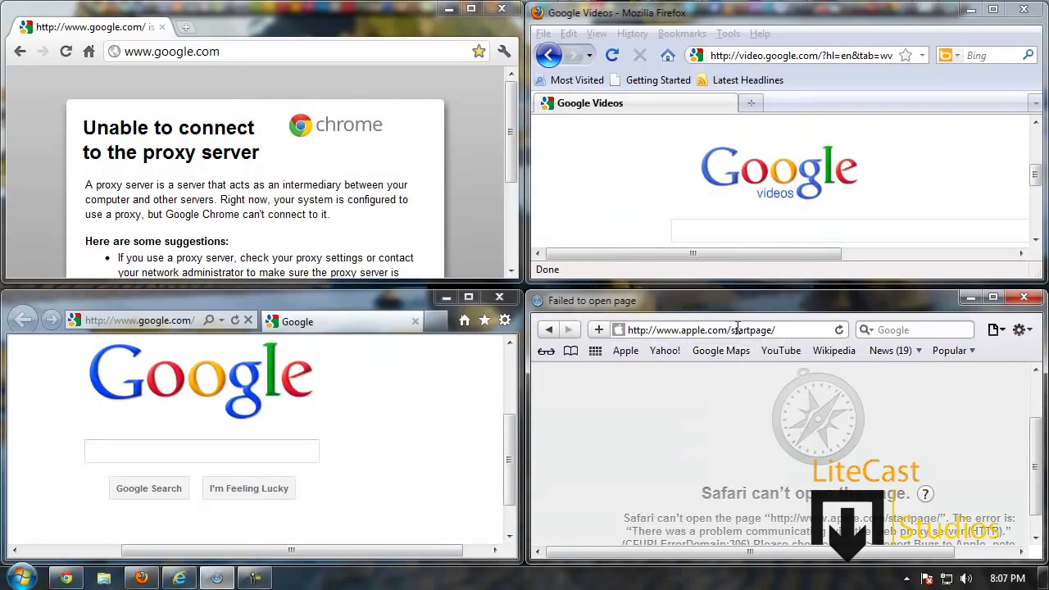
click(1023, 297)
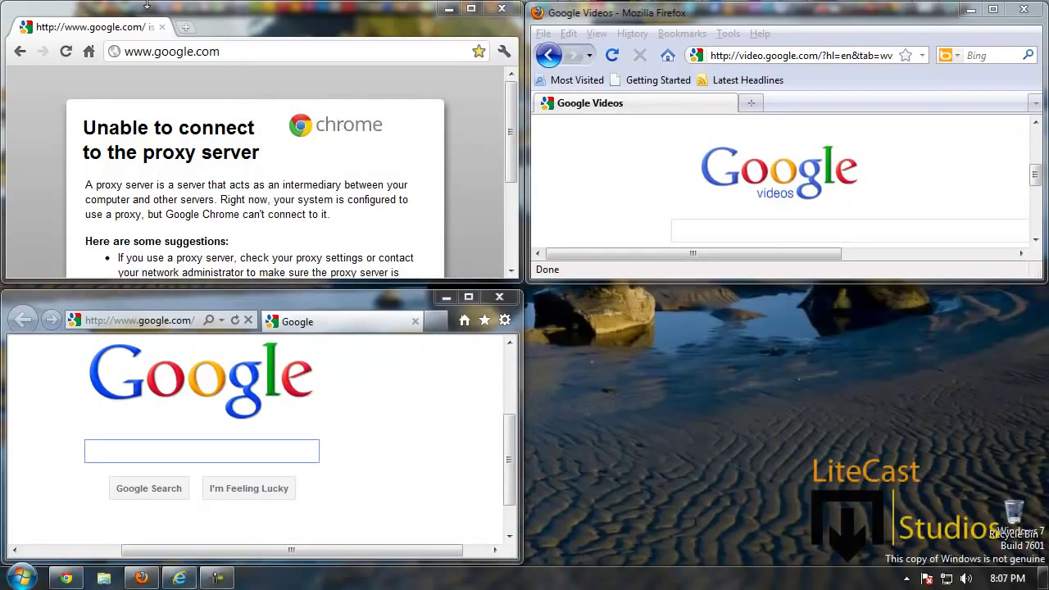
click(222, 51)
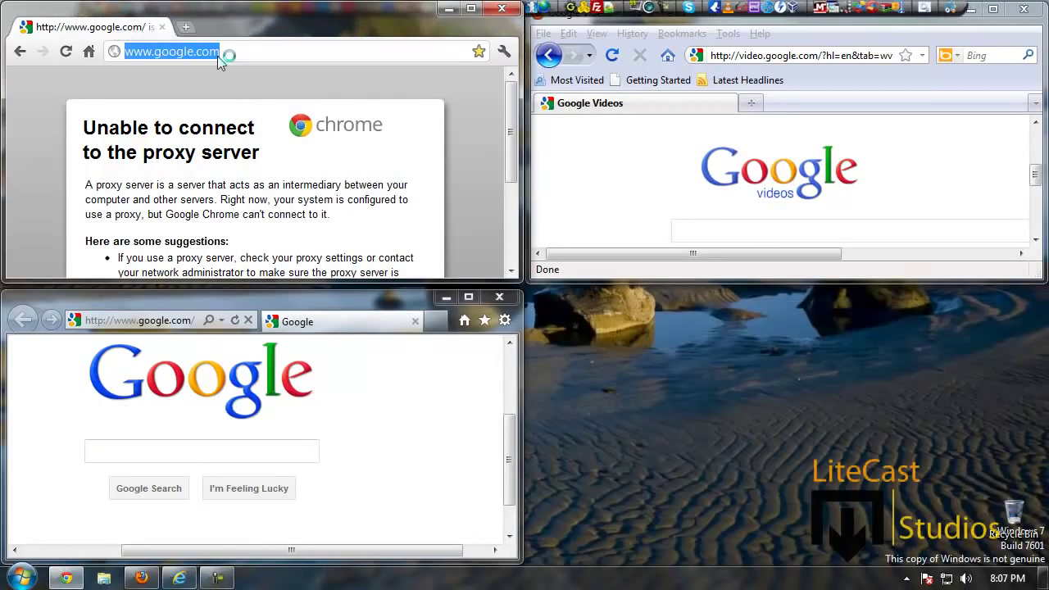
key(Return)
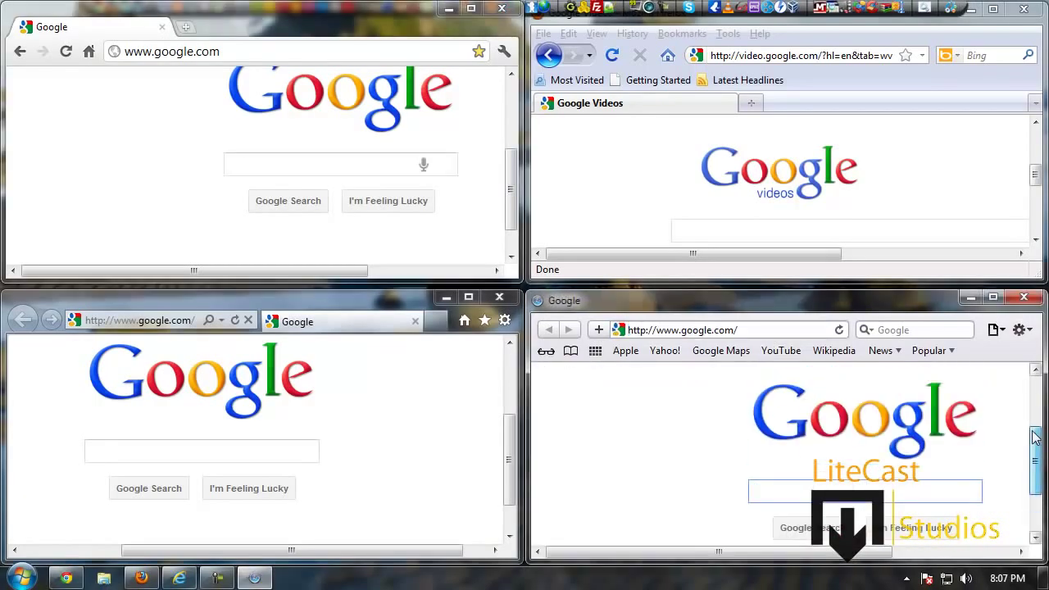
- Look over the Google pages in Safari, Firefox, Chrome and Internet Explorer to check that each browser loads its page
scroll(1034, 438, up, 1)
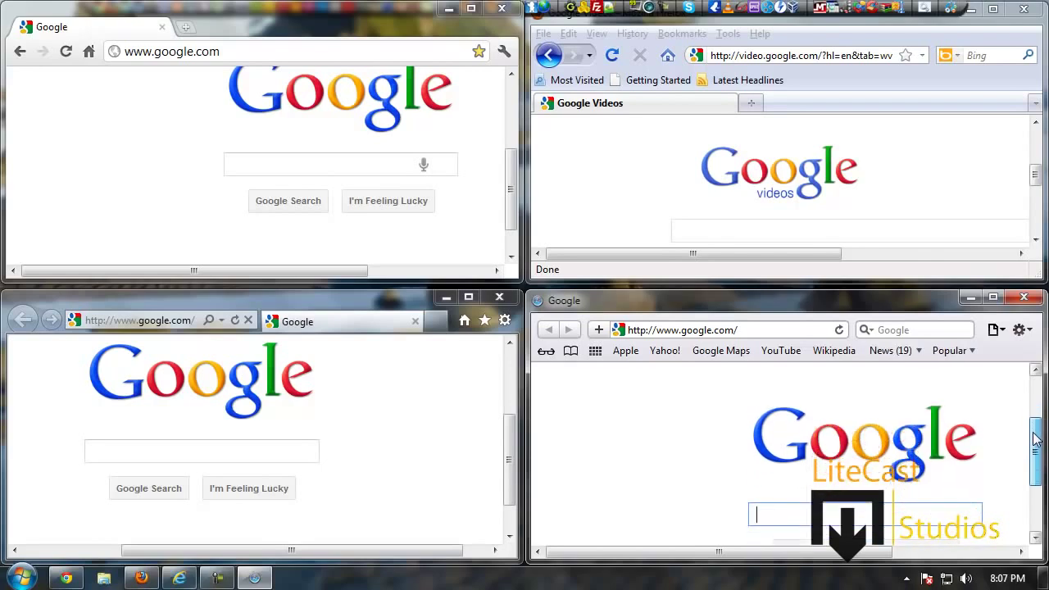
scroll(1034, 438, down, 2)
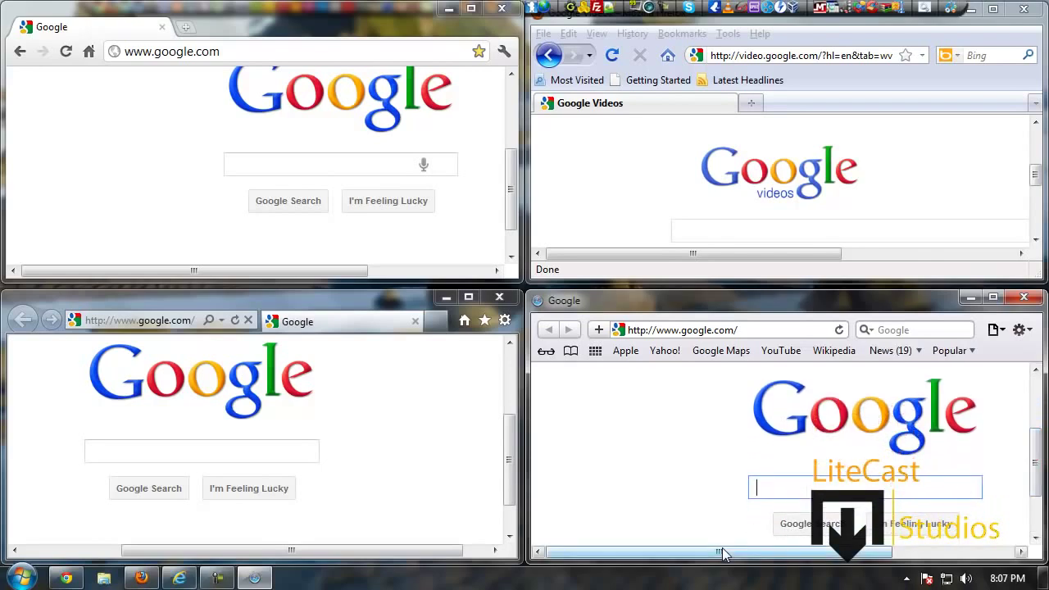
drag(721, 553, 792, 560)
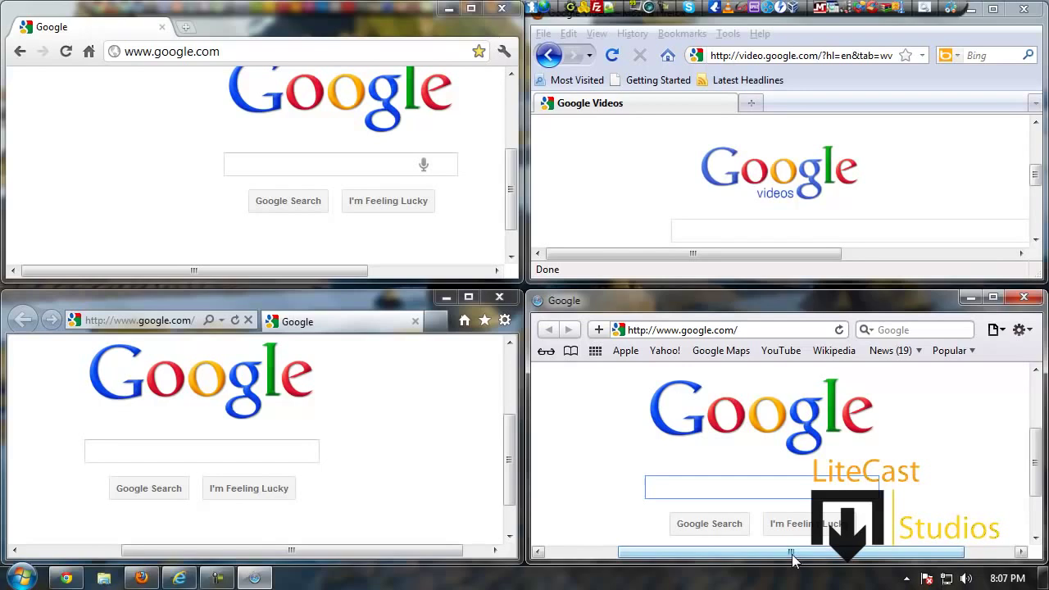
click(618, 242)
scroll(618, 242, up, 1)
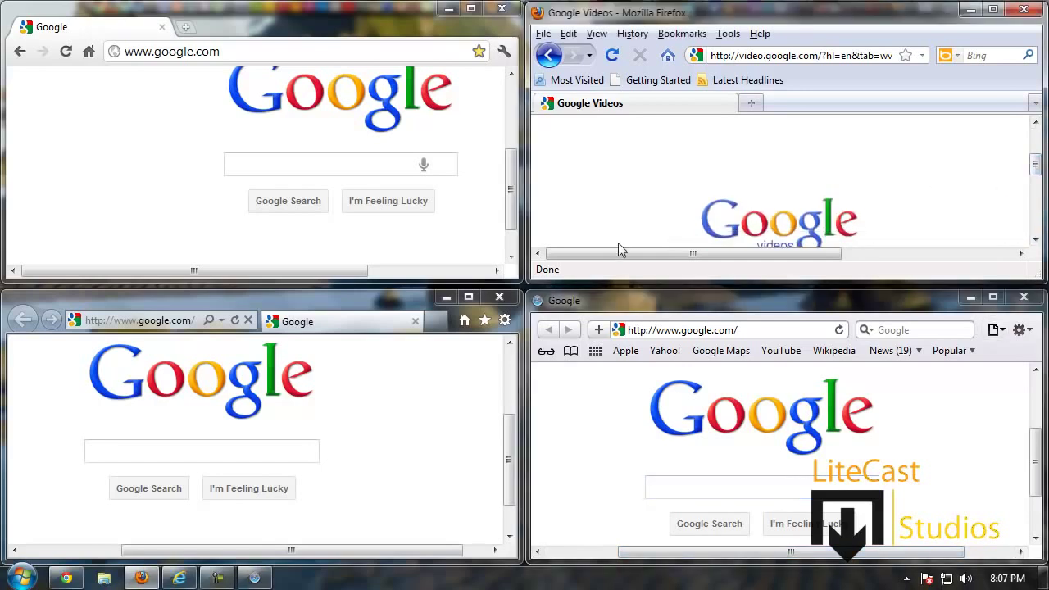
click(158, 190)
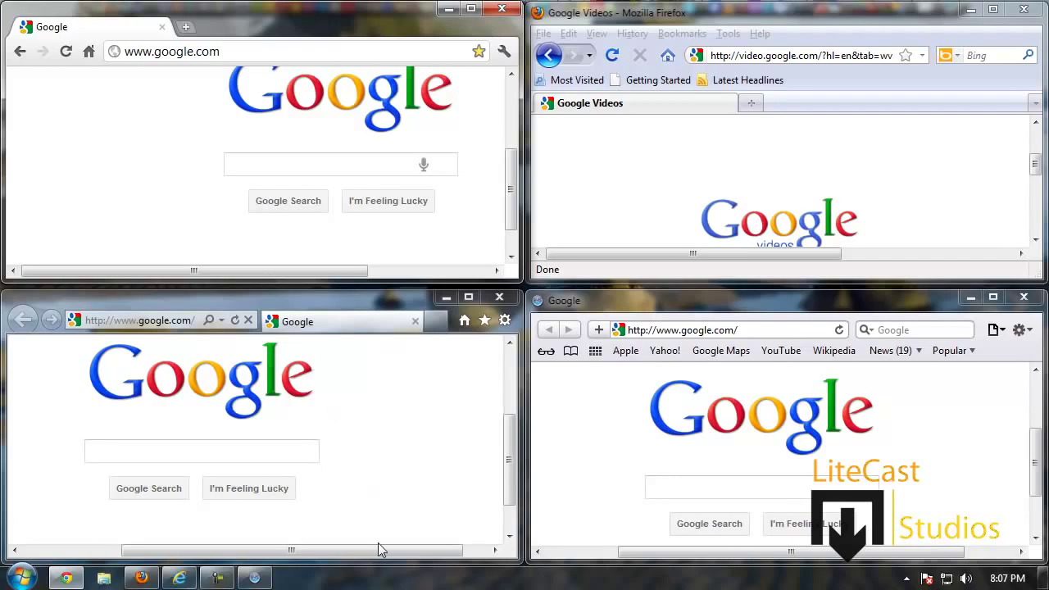
drag(377, 550, 347, 549)
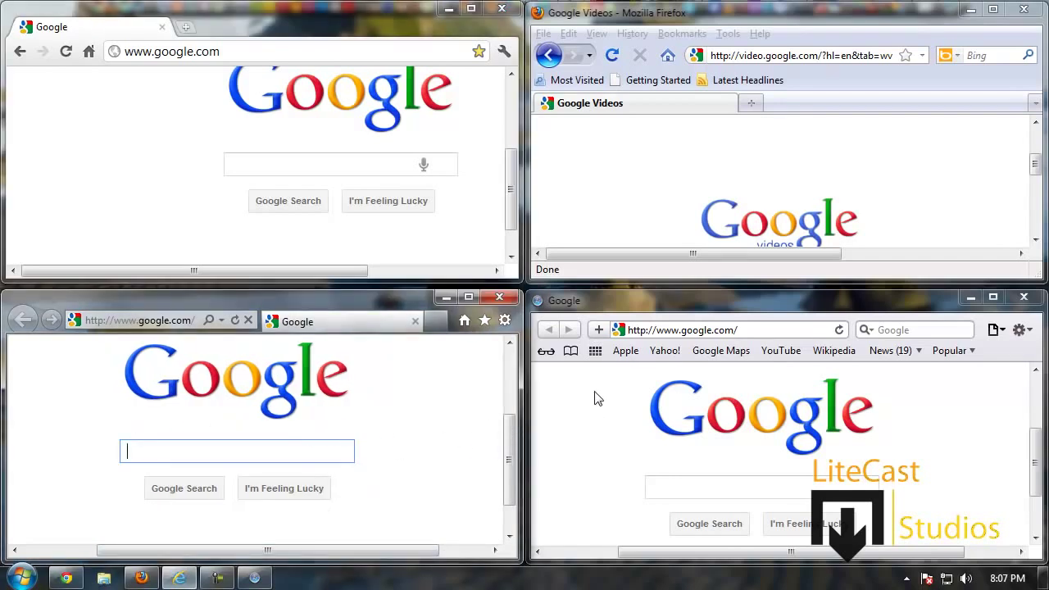
click(592, 414)
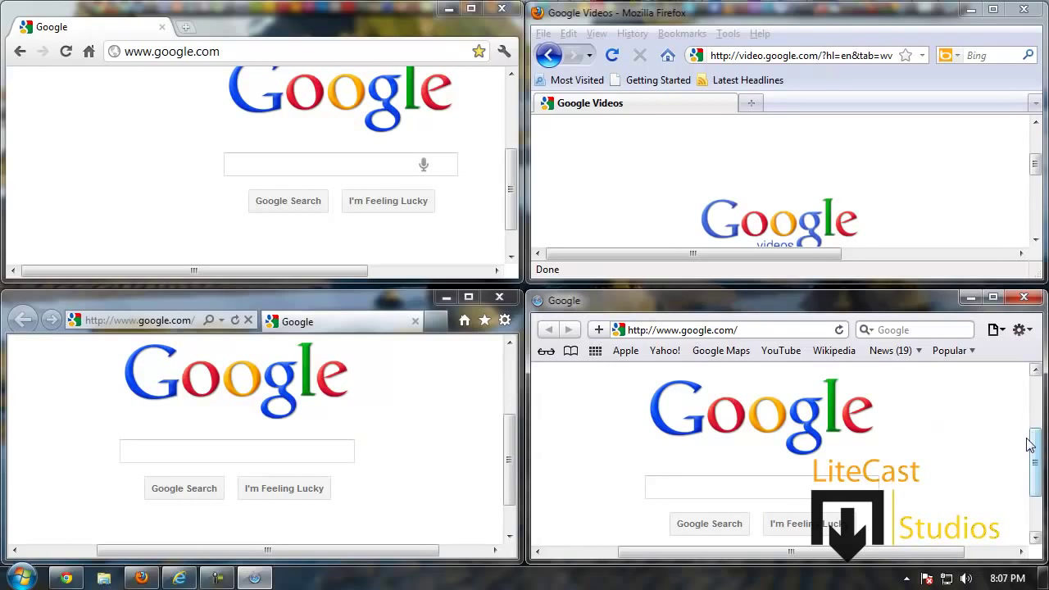
scroll(937, 414, up, 1)
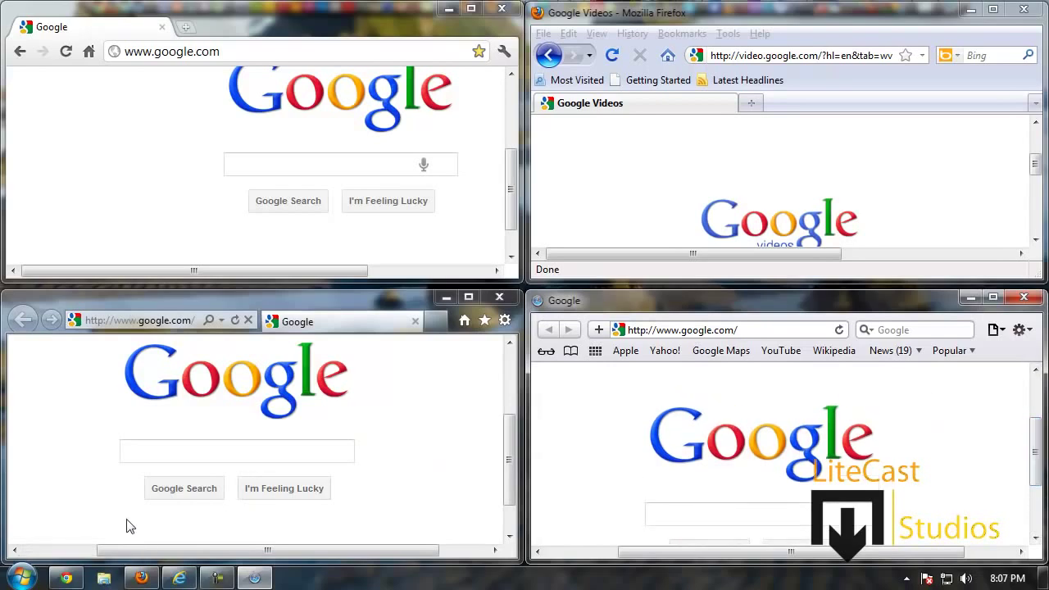
click(82, 517)
click(20, 577)
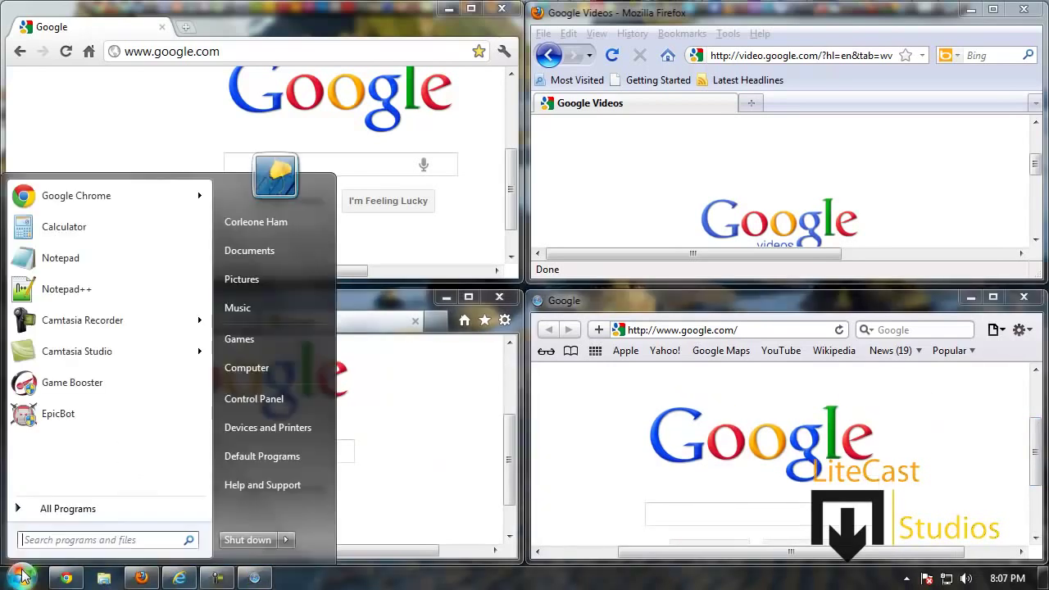
click(20, 577)
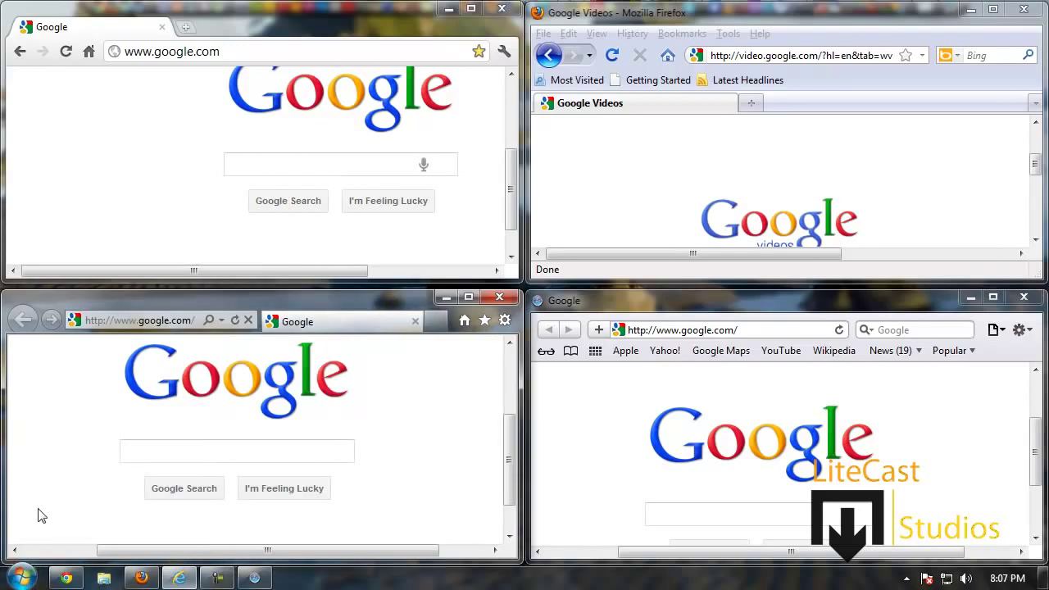
- Close the Internet Explorer, Chrome, Firefox and Safari windows
click(499, 296)
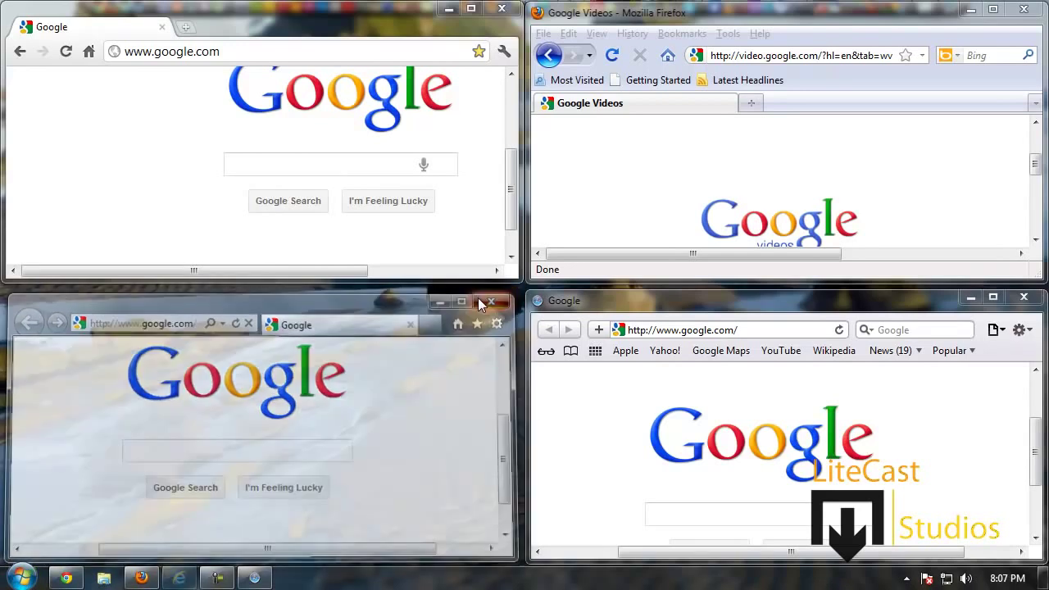
click(501, 8)
click(1024, 9)
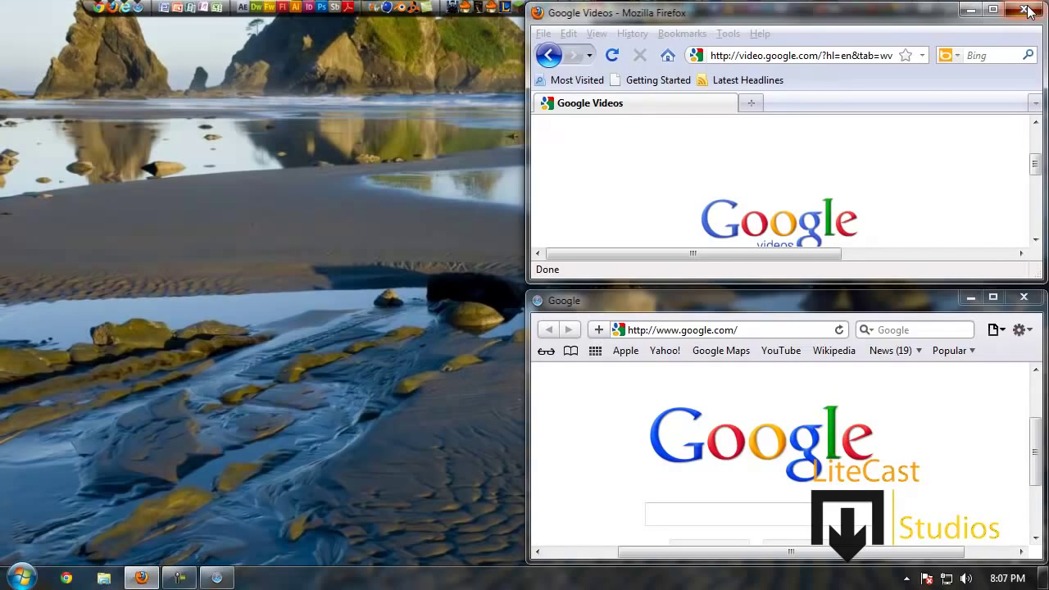
click(1024, 297)
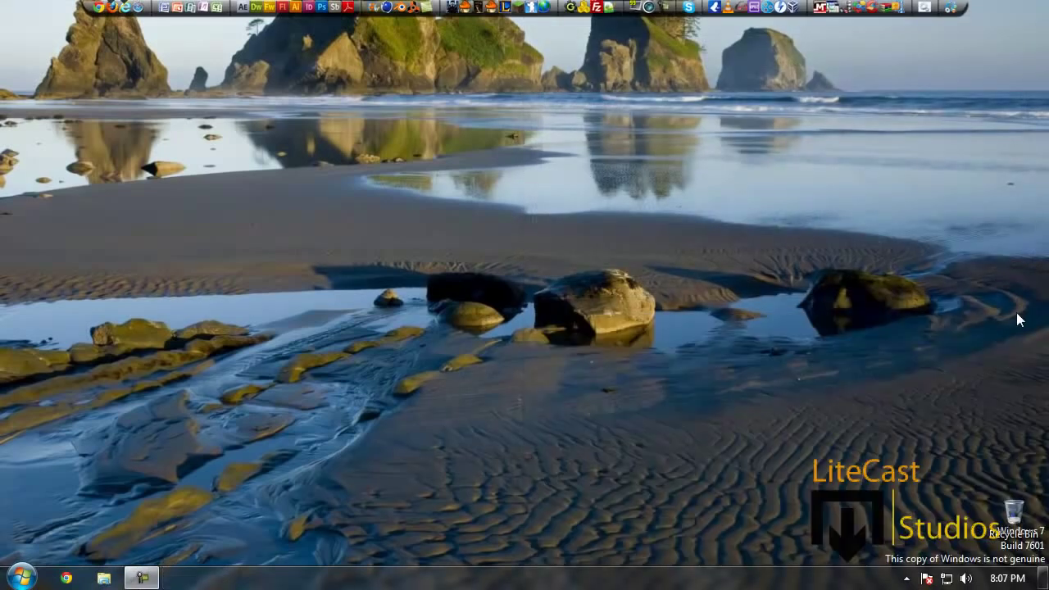